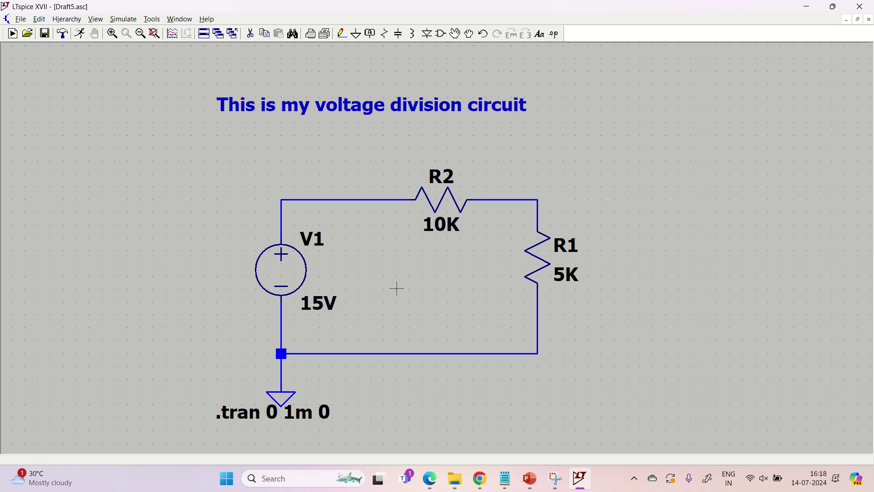
Set the DC value of voltage source V1 to 5V.
left_click_drag(408, 298, 404, 259)
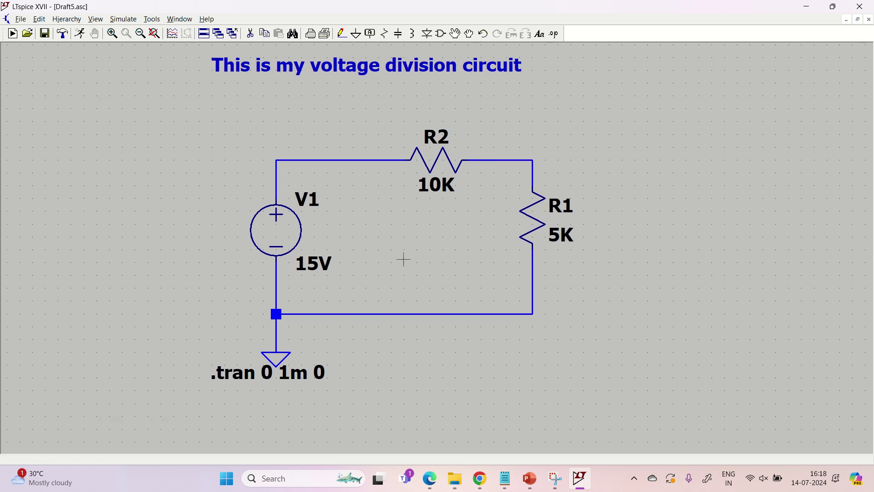
right_click(281, 230)
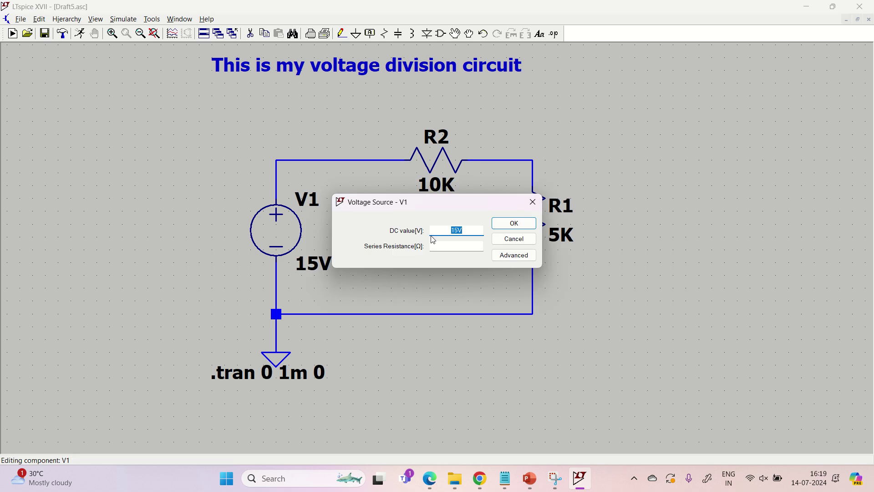
type("5")
left_click(514, 223)
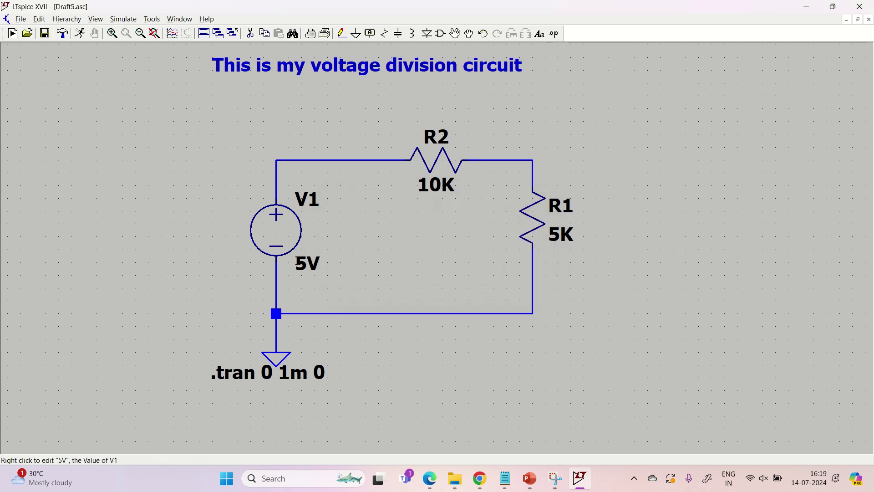
right_click(280, 221)
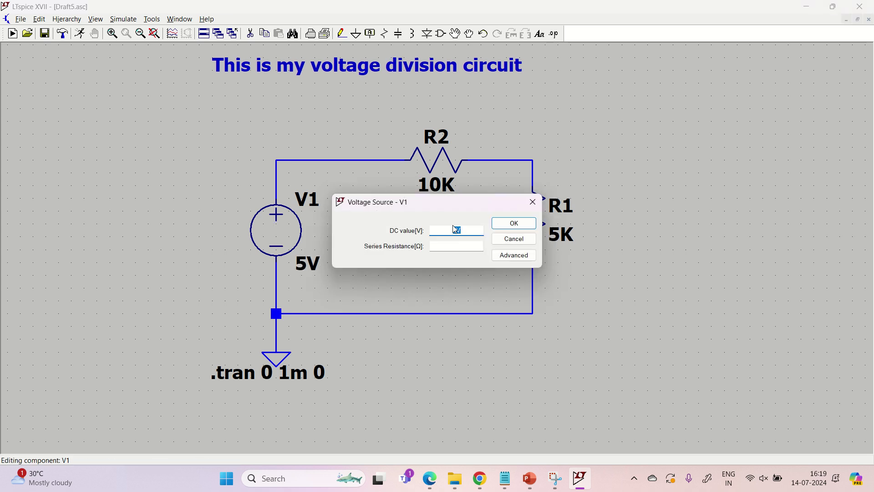
type("5V")
left_click(515, 223)
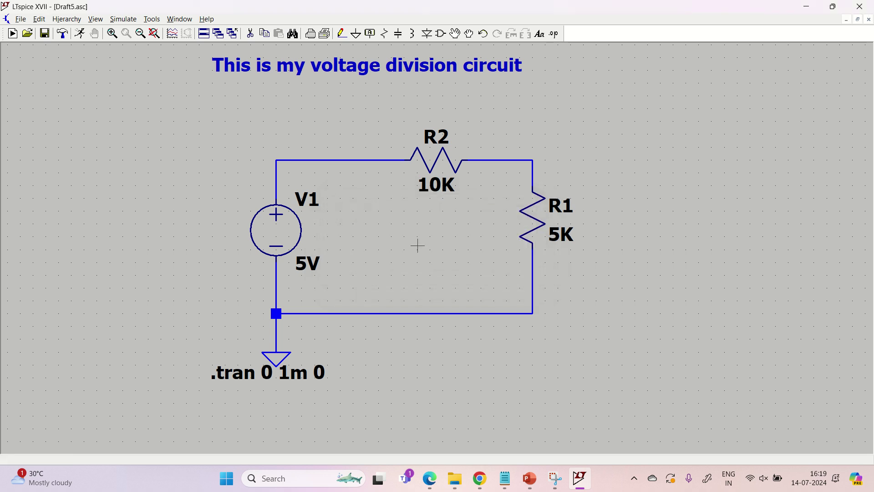
Run the simulation and plot the voltage on the wire between V1 and R2.
left_click(79, 36)
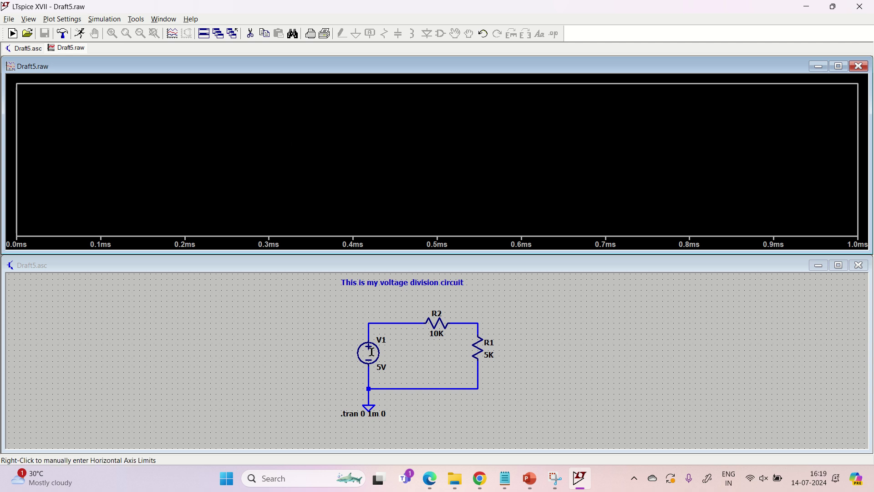
left_click(378, 322)
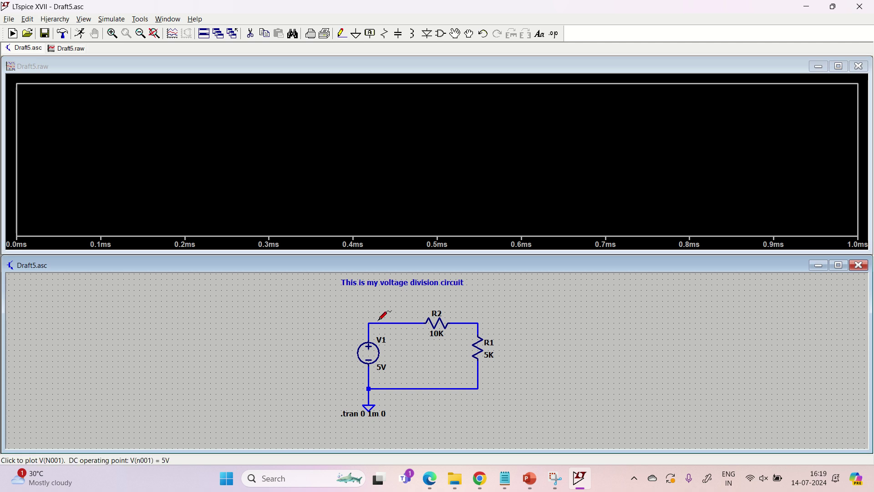
left_click(378, 320)
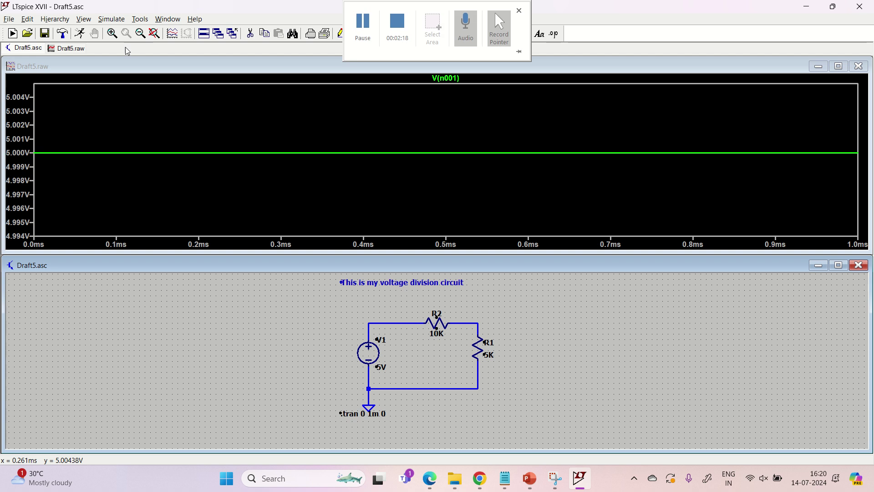
Undo the last schematic edit and place a net label VIN on the wire corner above V1.
left_click(28, 19)
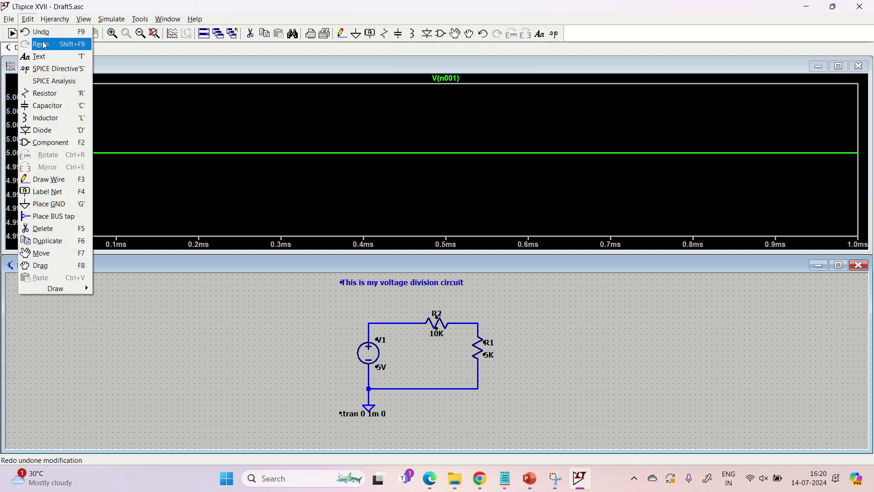
left_click(40, 31)
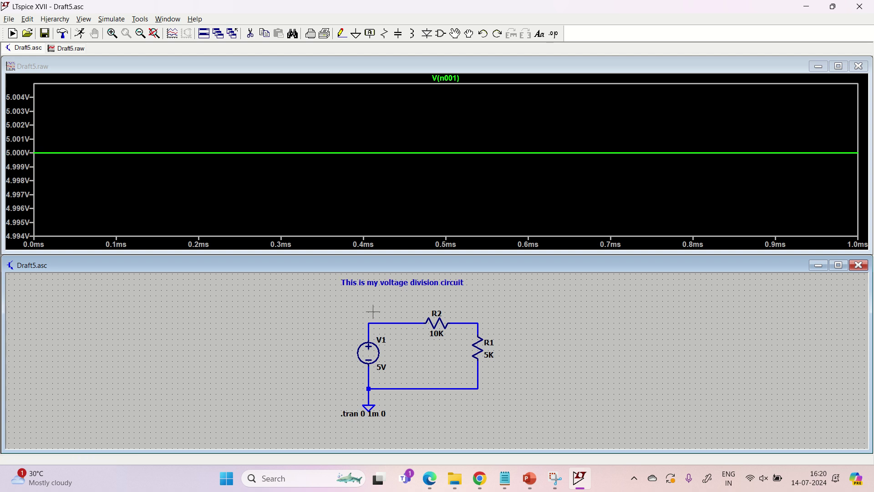
left_click(371, 34)
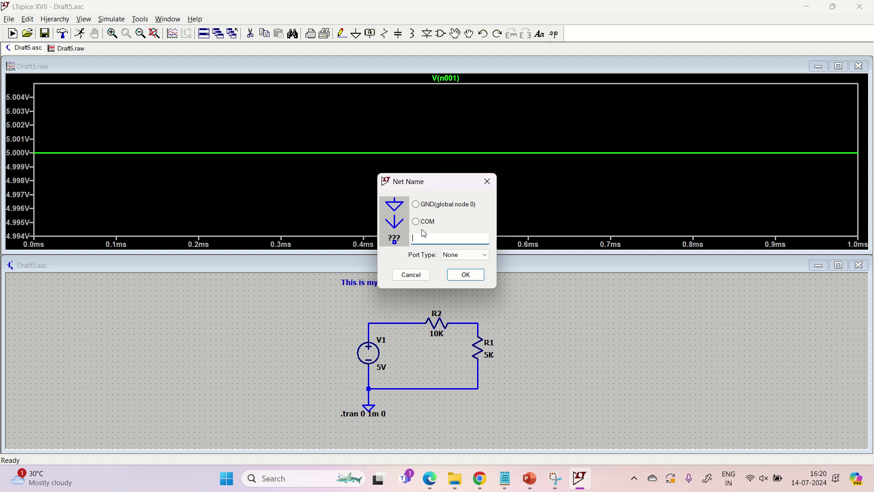
type("VIN")
left_click(464, 275)
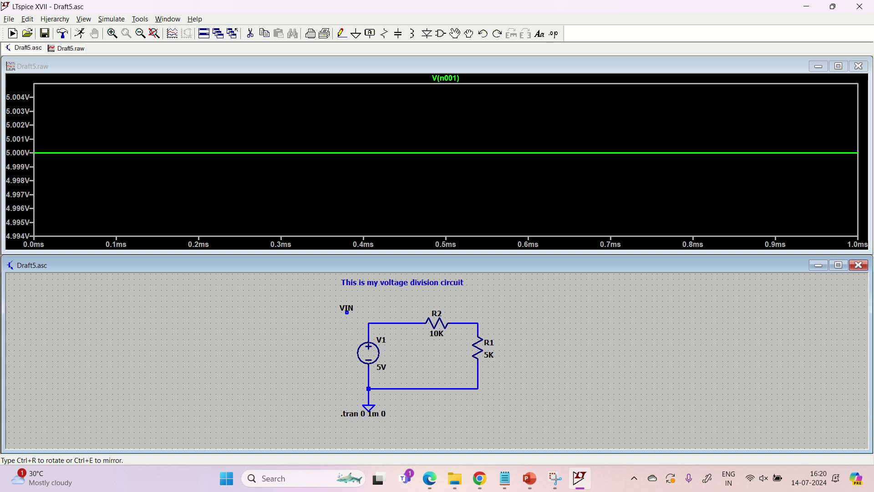
left_click(369, 323)
left_click(368, 322)
left_click(369, 323)
right_click(412, 323)
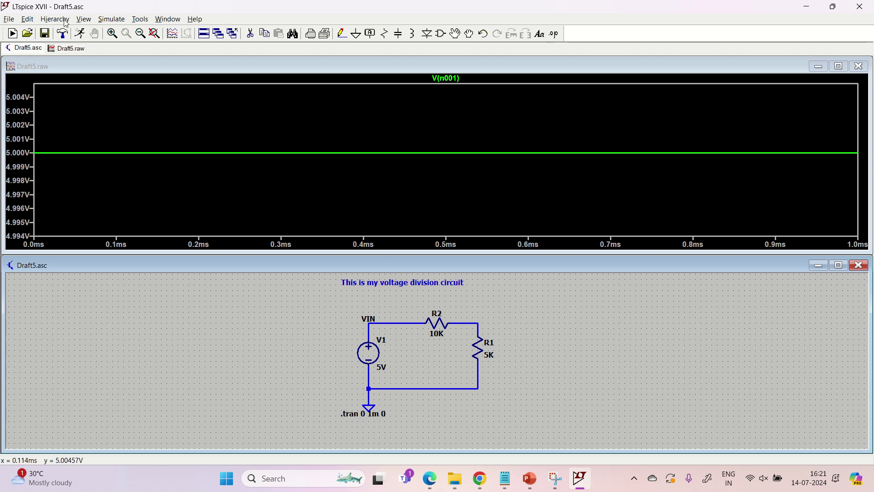
Rerun the simulation in a fresh waveform window and plot only the VIN net's voltage.
left_click(80, 33)
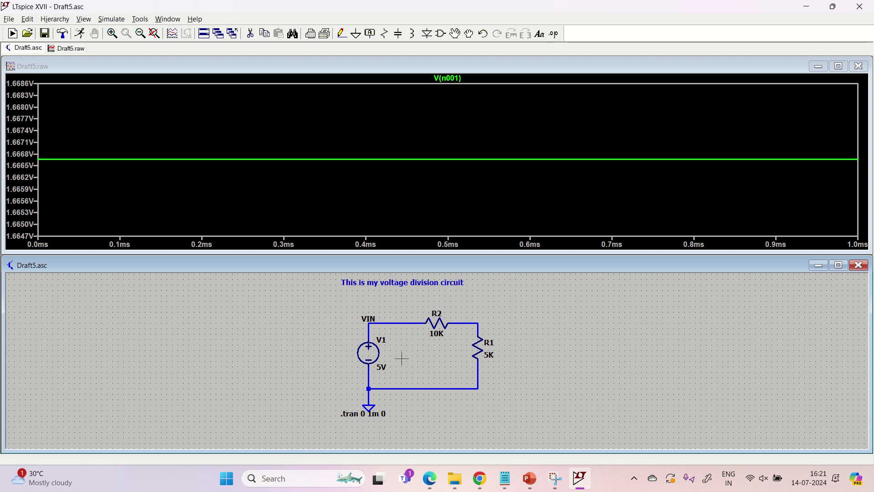
left_click(385, 323)
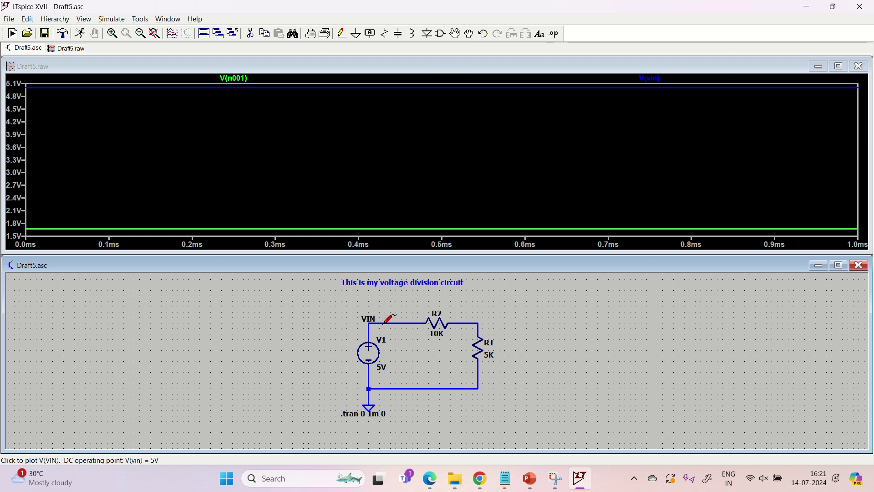
left_click(391, 319)
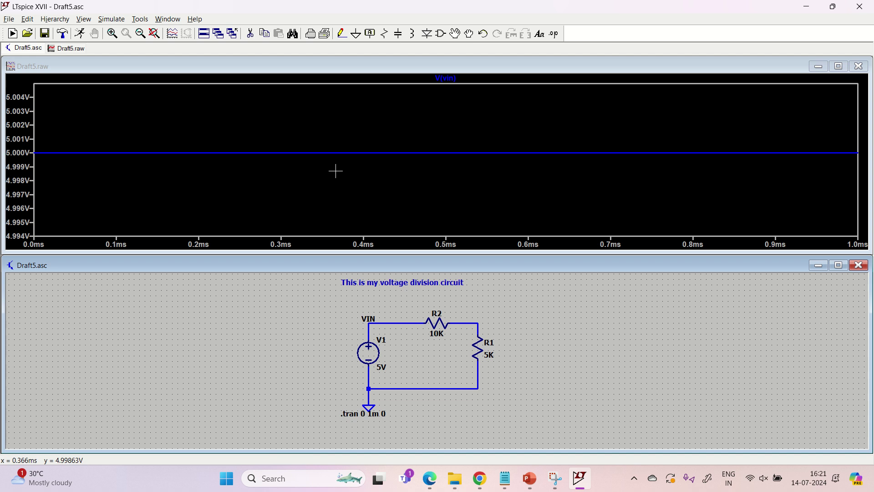
left_click(859, 66)
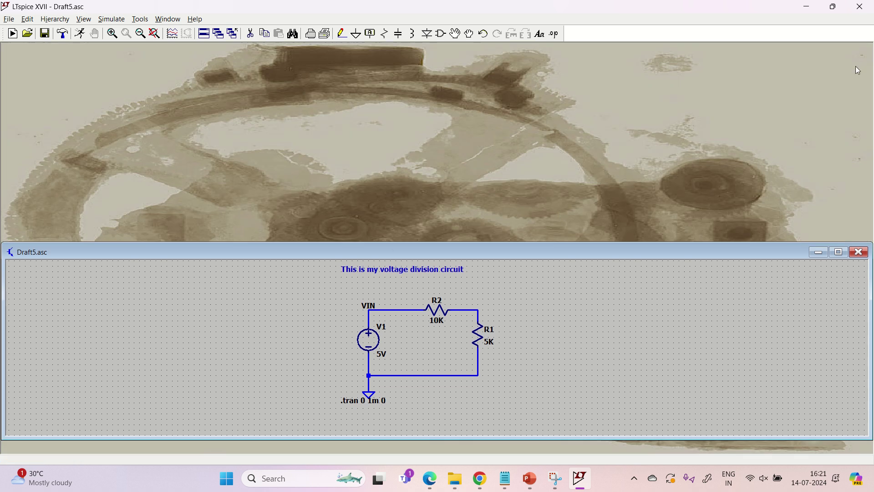
left_click(838, 251)
left_click(80, 33)
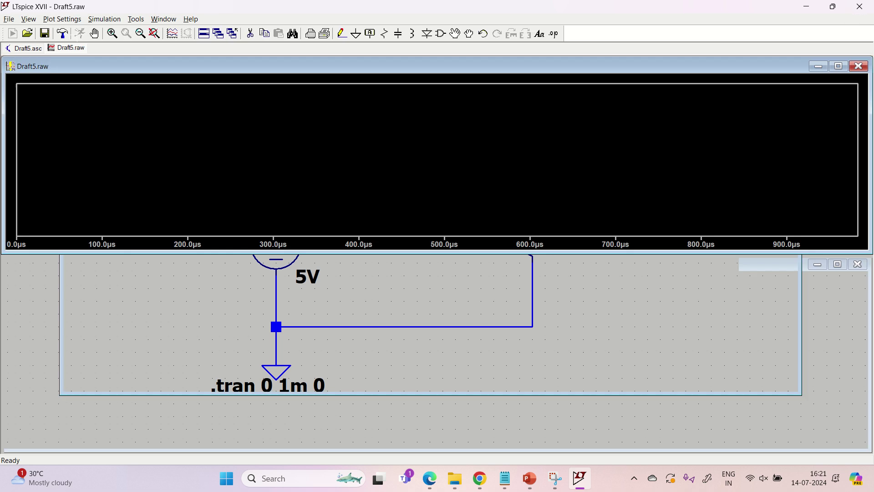
left_click(400, 321)
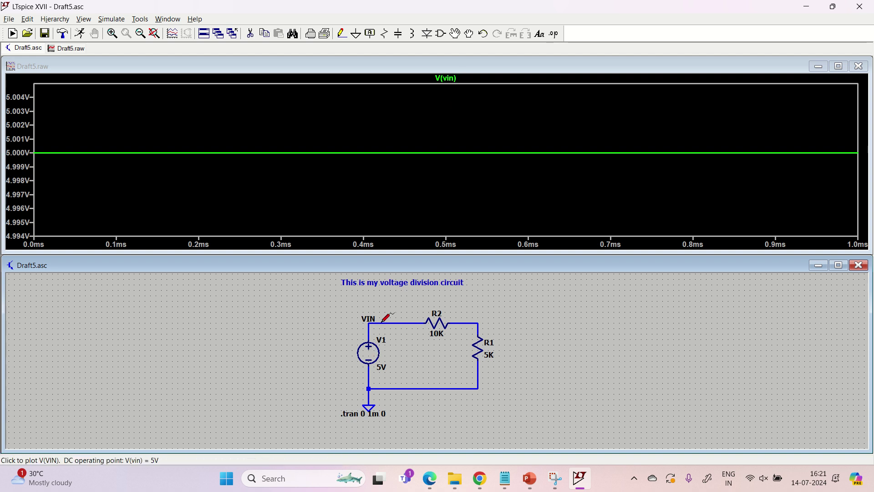
Change V1 to a PULSE function with initial voltage 0, on voltage 3.3 and delay 0.
right_click(372, 356)
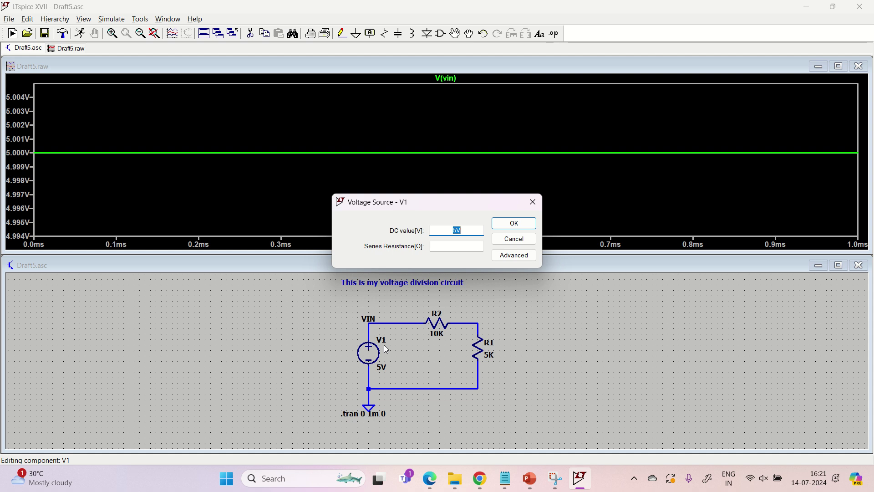
left_click(509, 258)
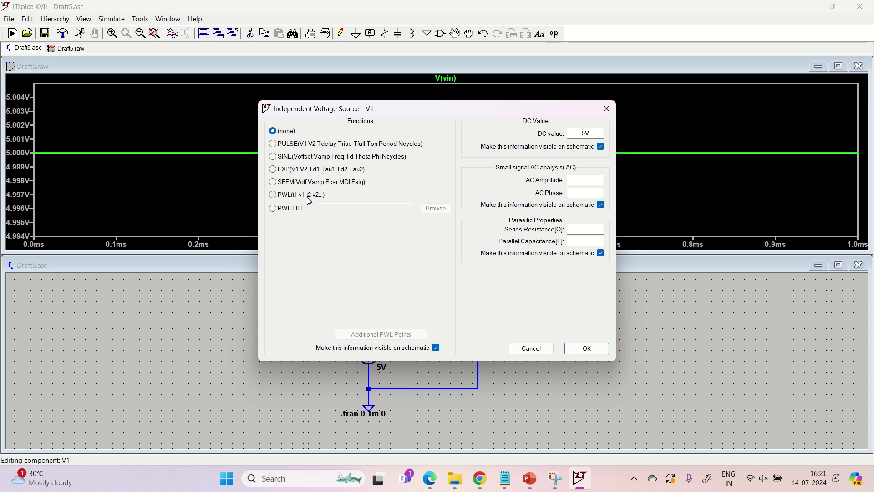
left_click(284, 144)
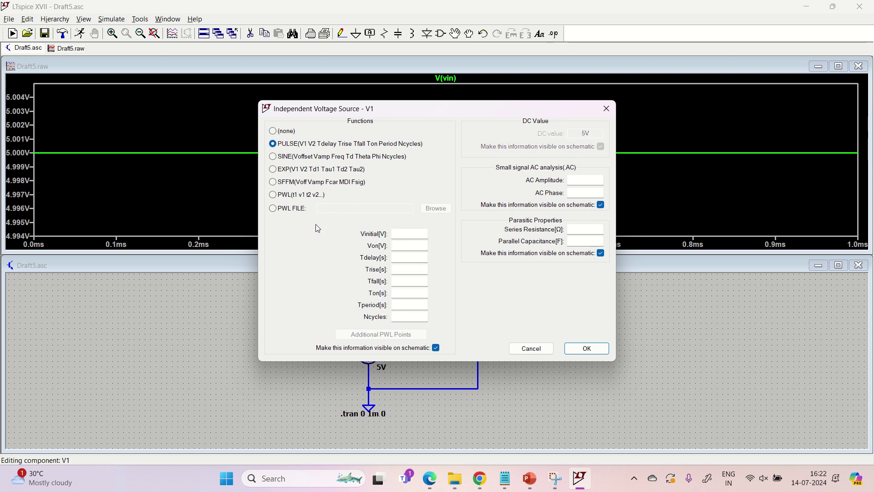
left_click(404, 232)
left_click(414, 249)
type("0")
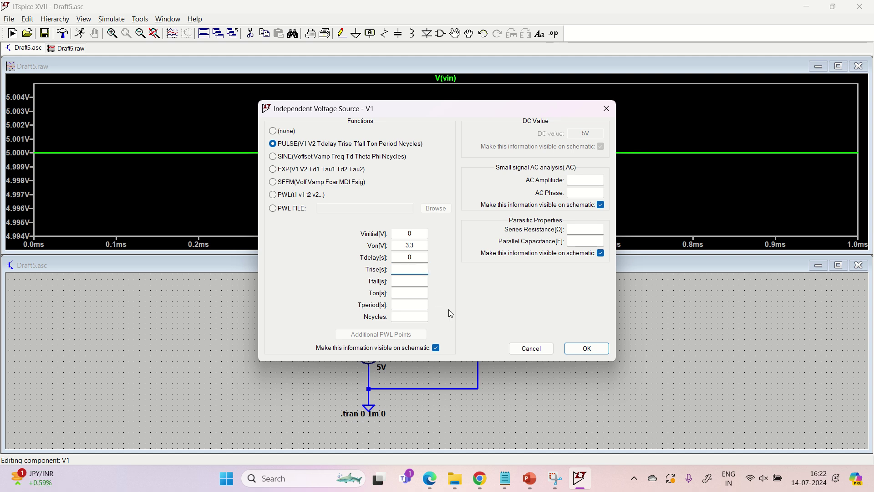
Set V1's pulse rise and fall times to 1u, on time to 1m and period to 2m, leaving the cycle count empty.
type("1u")
left_click(410, 281)
type("1u")
key("Tab")
type("m")
left_click(415, 306)
type("2m")
left_click(412, 316)
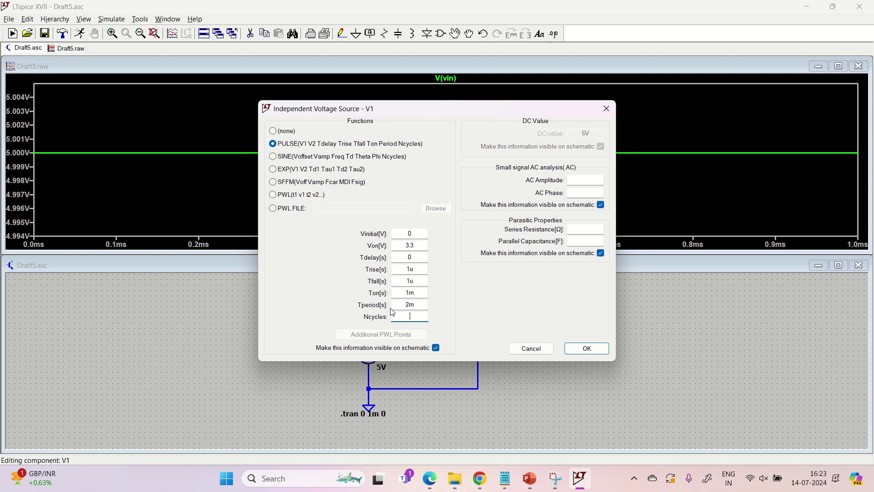
left_click(588, 349)
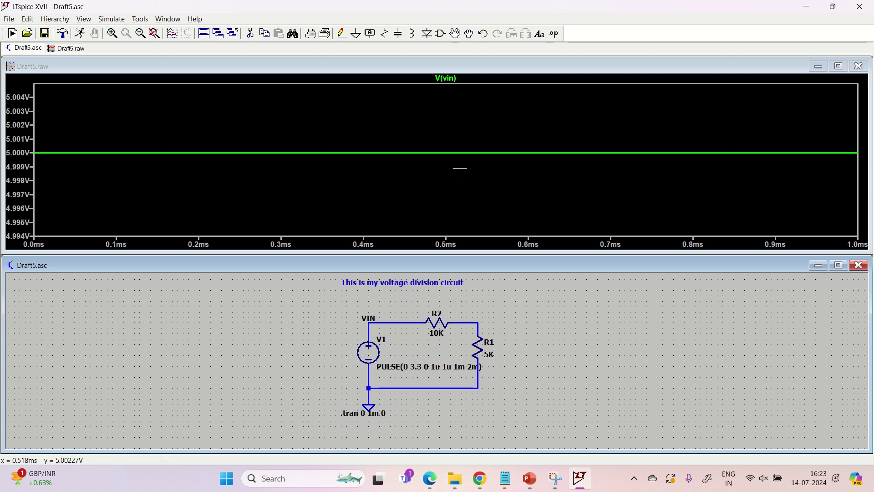
Move V1's PULSE parameter text to the left of the source, clear of the circuit.
left_click_drag(425, 371, 290, 374)
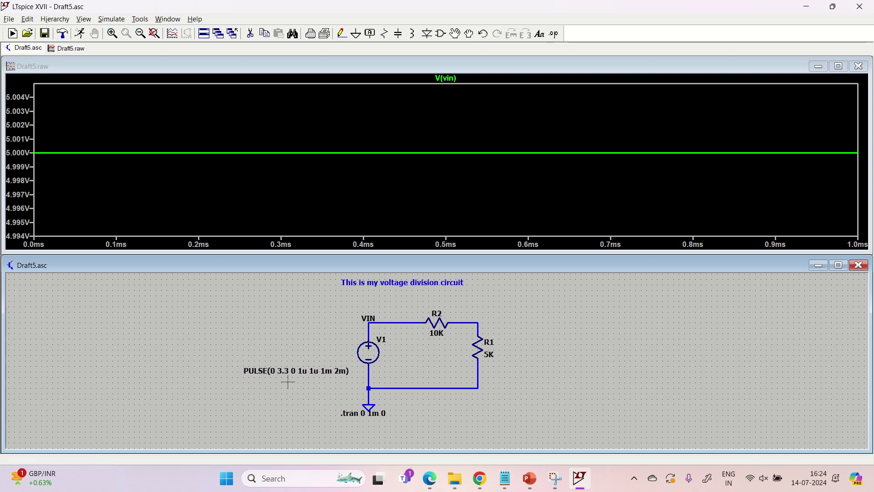
scroll(287, 382, "down", 1)
scroll(288, 382, "up", 1)
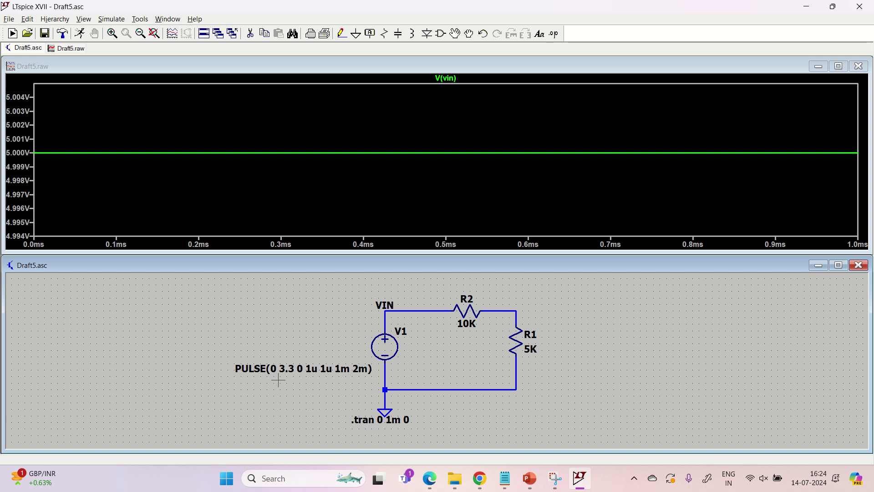
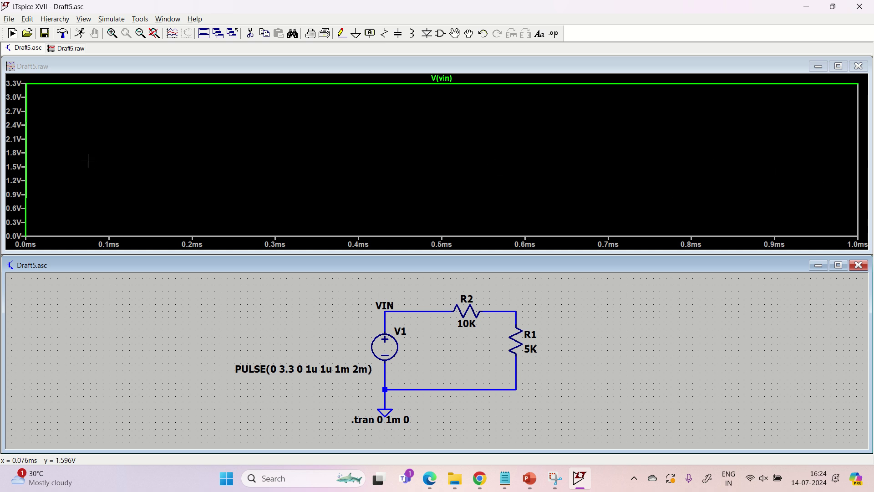
Set the transient analysis stop time to 10m and rerun the simulation.
left_click(109, 19)
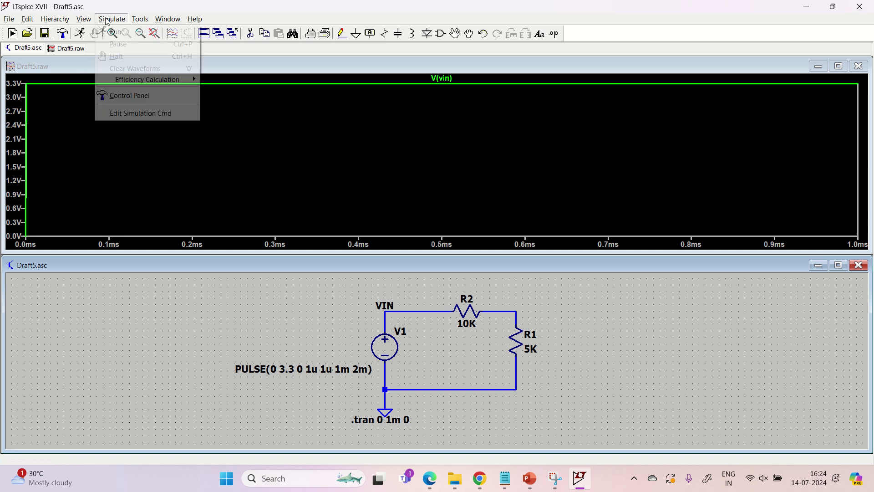
left_click(131, 114)
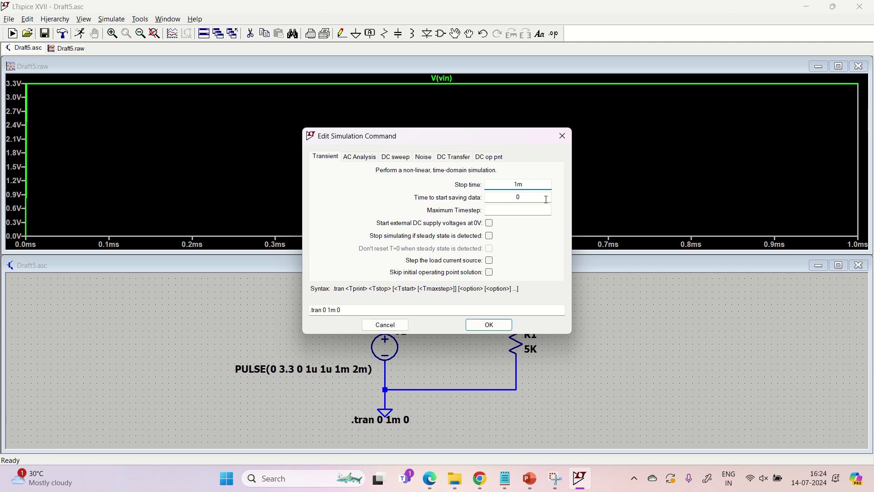
type("0")
left_click(496, 323)
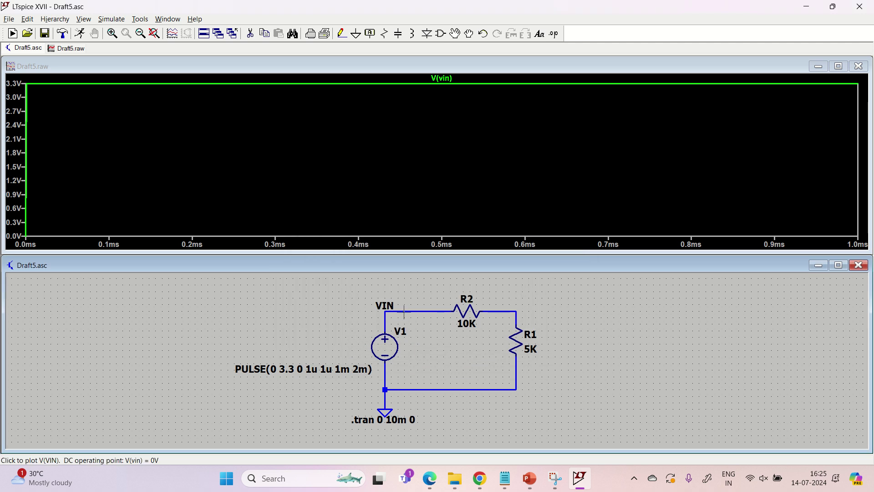
left_click(82, 35)
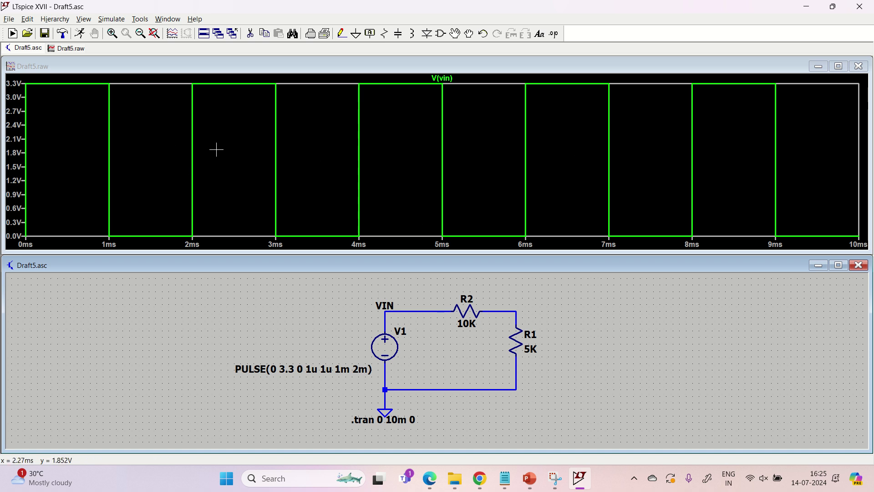
Set V1's pulse delay to 3m and rerun the simulation.
right_click(386, 344)
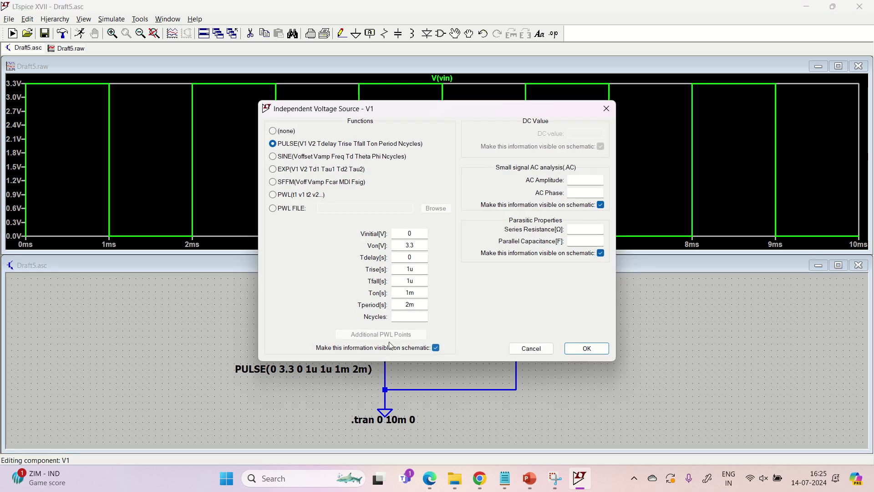
left_click_drag(415, 257, 396, 256)
type("3m")
left_click(582, 348)
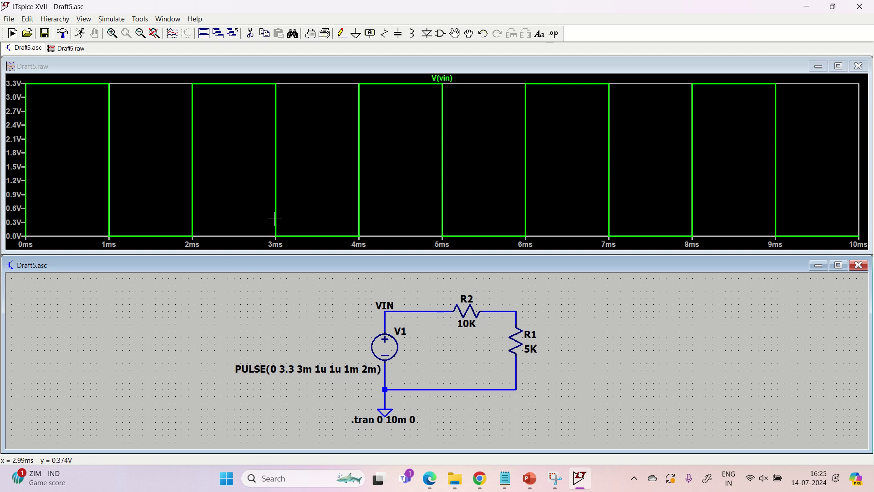
left_click(80, 34)
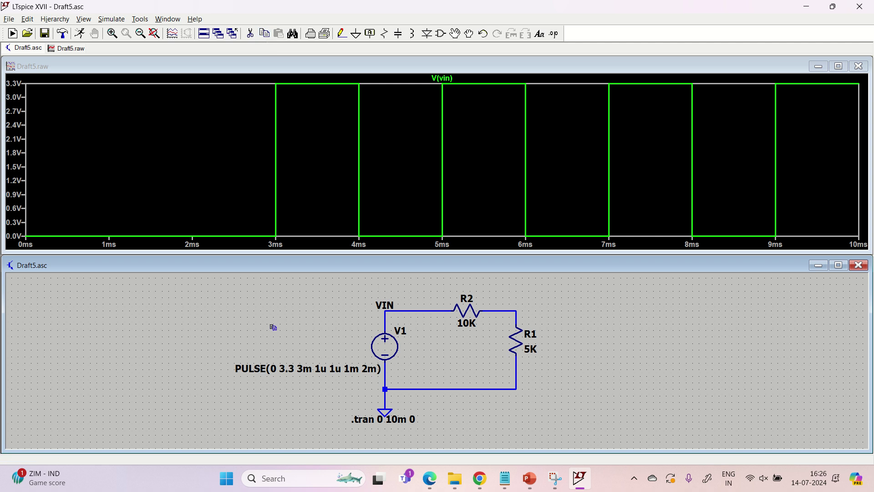
Duplicate the whole voltage divider circuit with its .tran directive into a new schematic and maximize that schematic.
key("F6")
mouse_move(218, 290)
left_mouse_down()
mouse_move(248, 315)
mouse_move(228, 295)
left_mouse_up()
left_click_drag(228, 290, 575, 433)
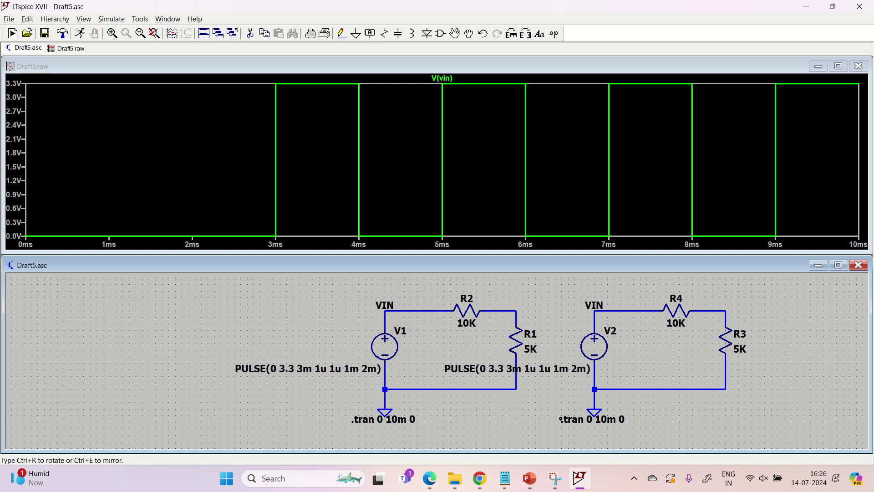
scroll(560, 419, "up", 1)
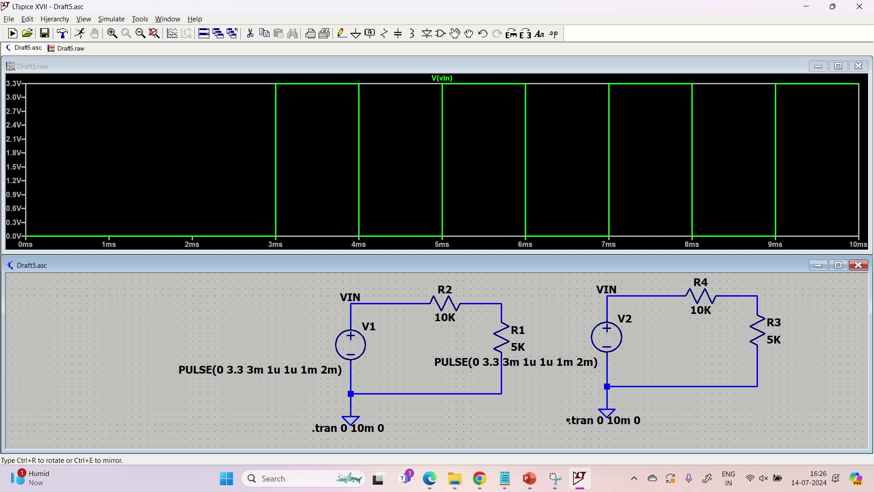
key("ctrl+n")
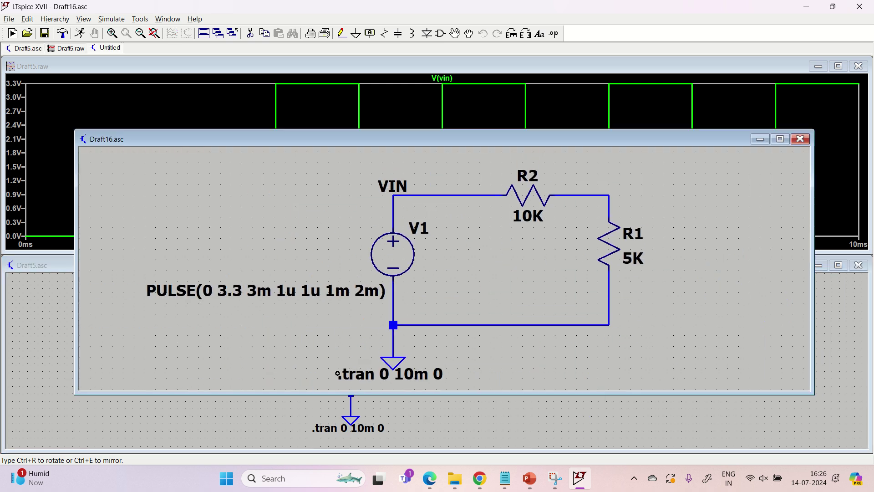
left_click(337, 363)
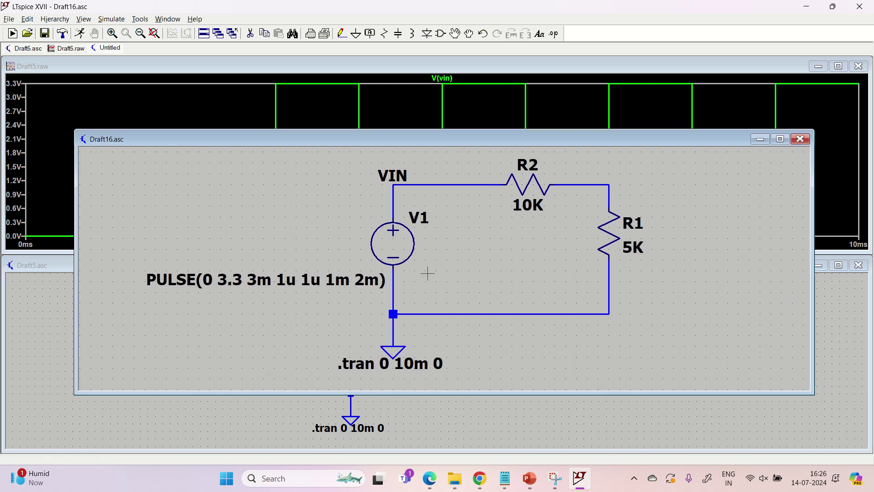
left_click(780, 139)
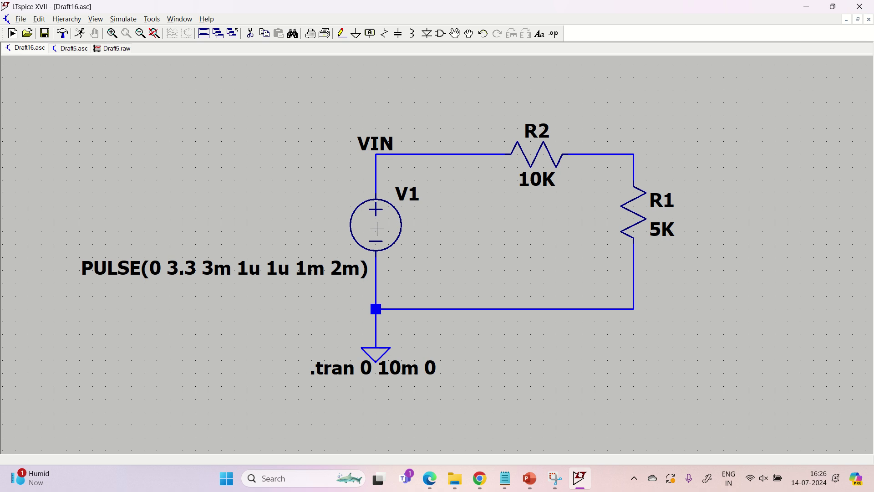
Set V1's pulse on voltage to 5 in the new schematic, with the delay at 3m.
right_click(378, 229)
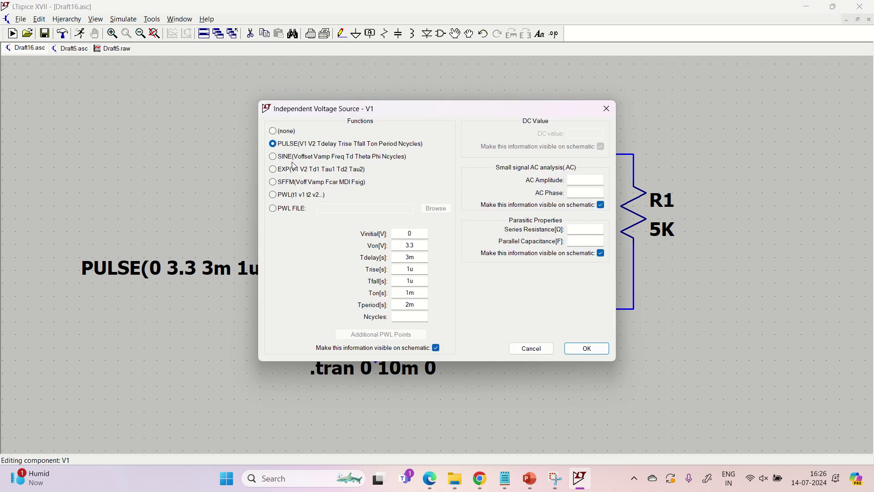
double_click(409, 245)
type("5")
left_click_drag(415, 257, 407, 257)
type("1")
left_click_drag(418, 258, 400, 258)
type("3")
left_click(410, 293)
left_click(582, 347)
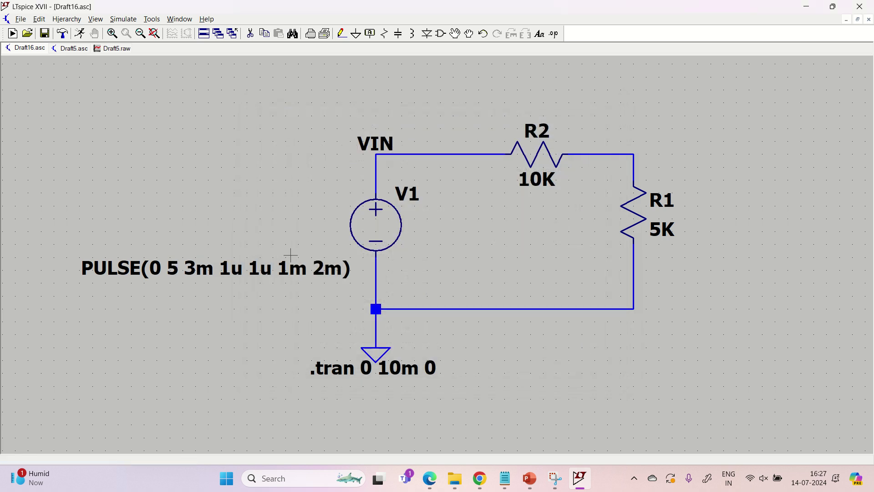
Run the new schematic's simulation and plot the voltage of its VIN net.
left_click(81, 34)
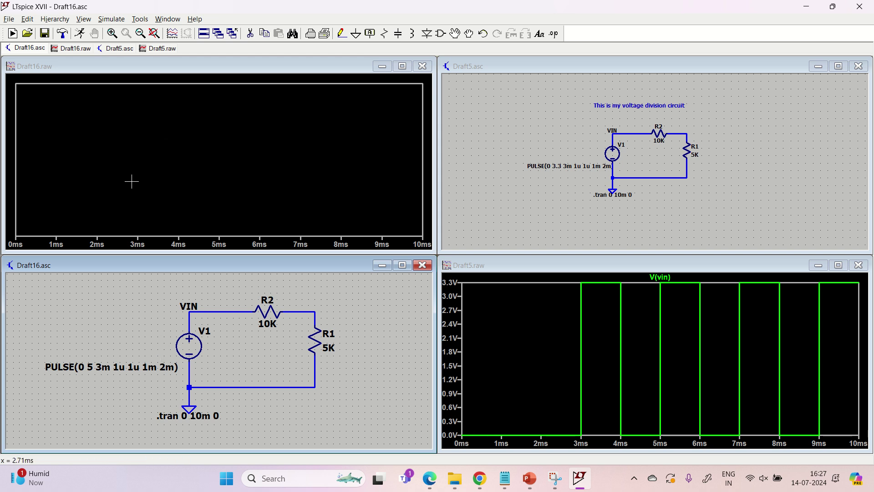
left_click(163, 168)
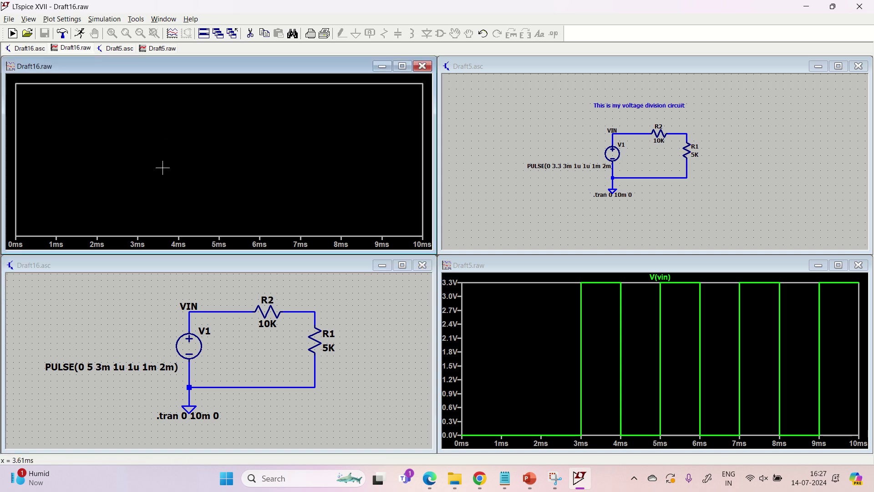
left_click(211, 312)
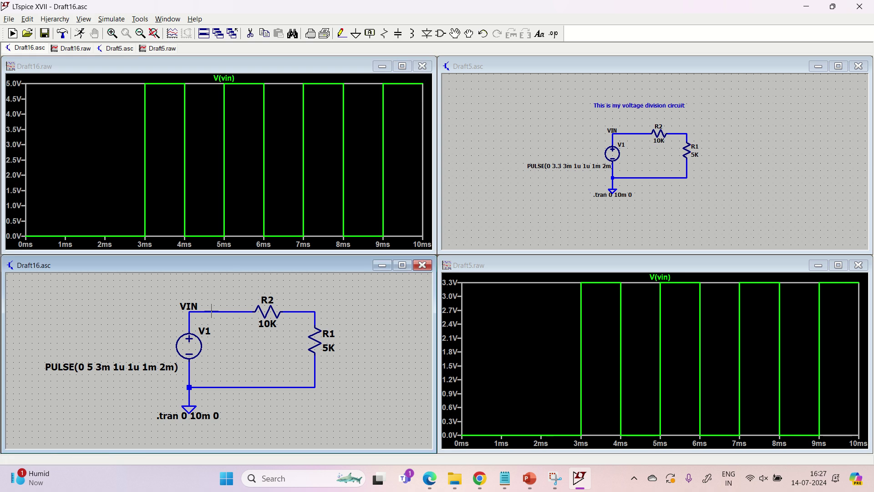
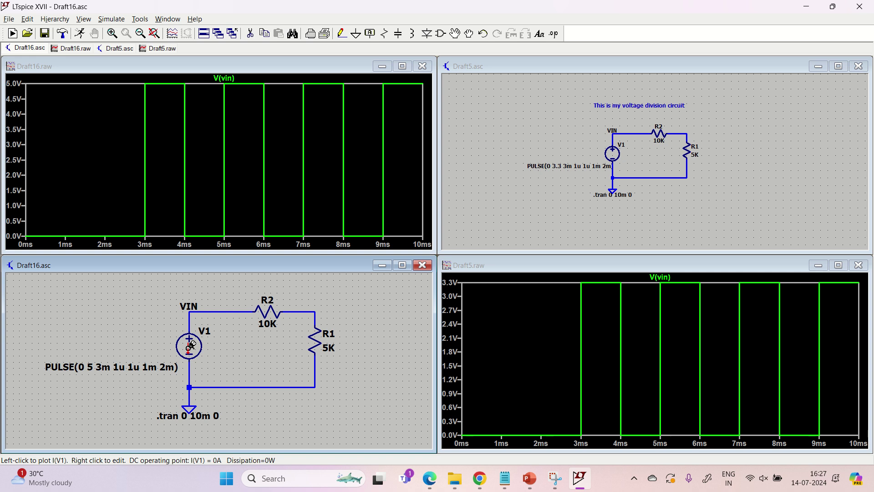
Change V1 in the new schematic to a SINE source with offset 0, amplitude 5, frequency 1 and delay 0, leaving theta, phi and cycles empty.
right_click(191, 348)
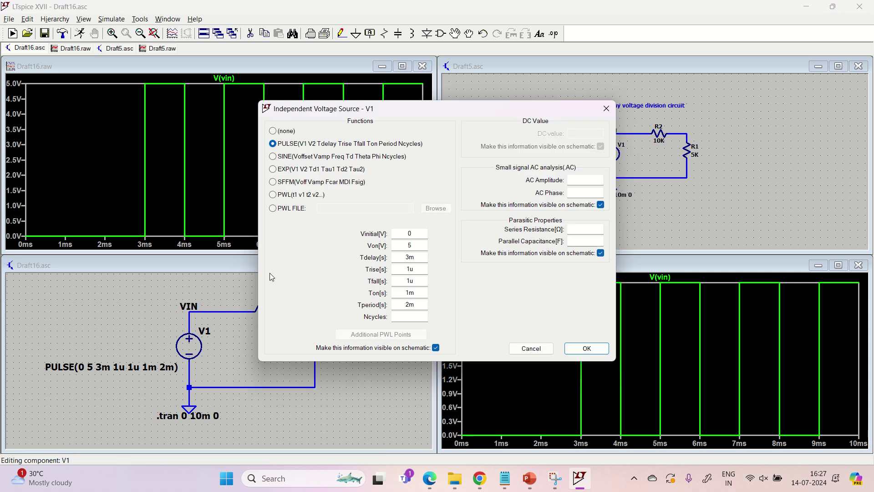
left_click(282, 157)
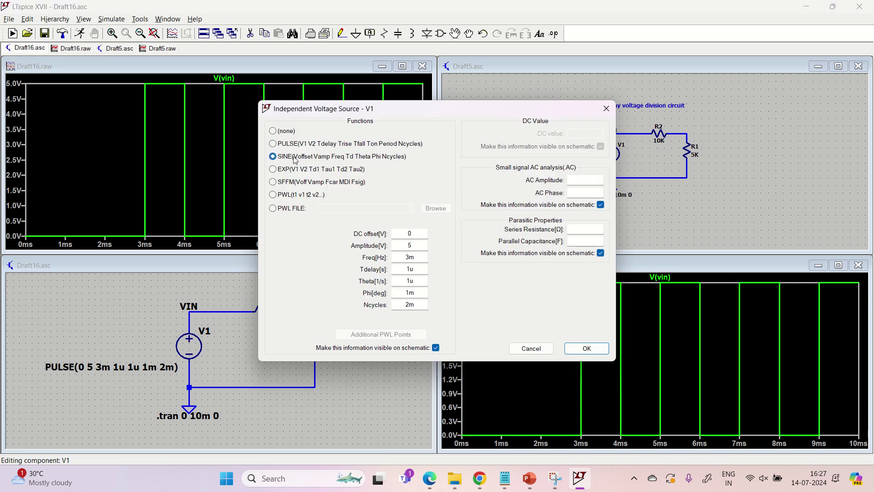
left_click(280, 144)
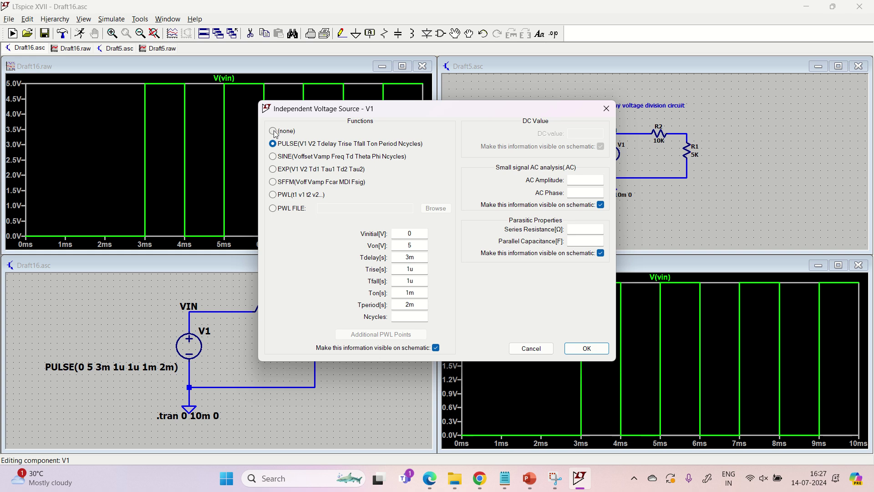
left_click(273, 131)
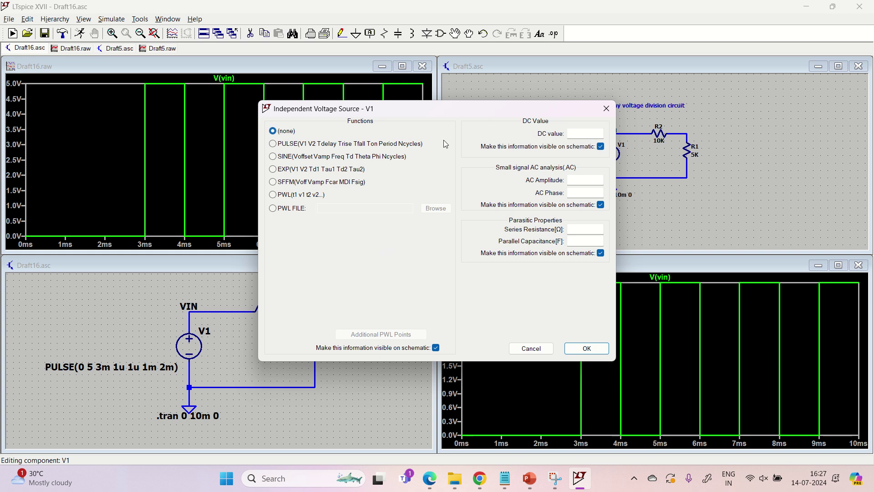
left_click(291, 145)
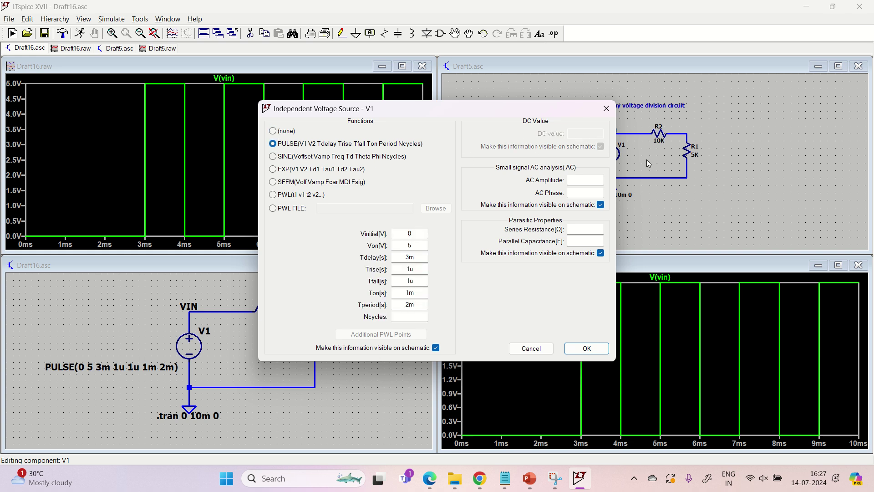
left_click(284, 158)
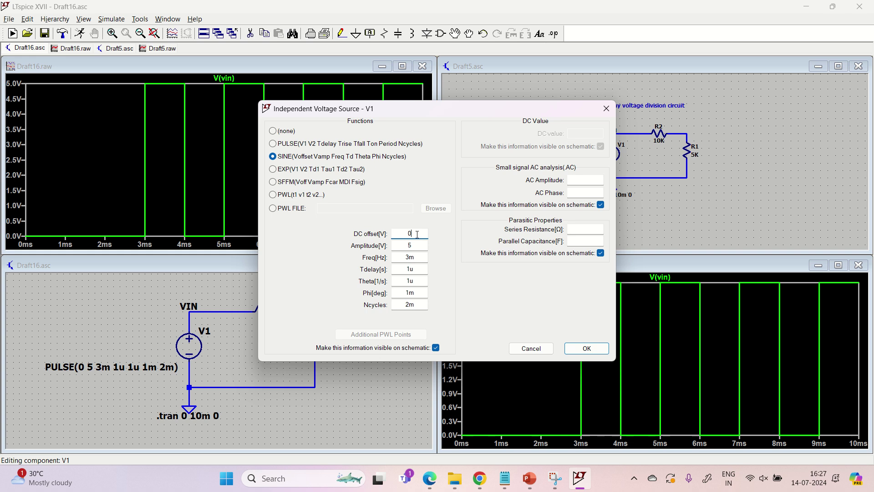
left_click(417, 245)
left_click_drag(416, 259, 401, 256)
left_click_drag(417, 270, 406, 302)
key("BackSpace")
key("BackSpace")
left_click(586, 348)
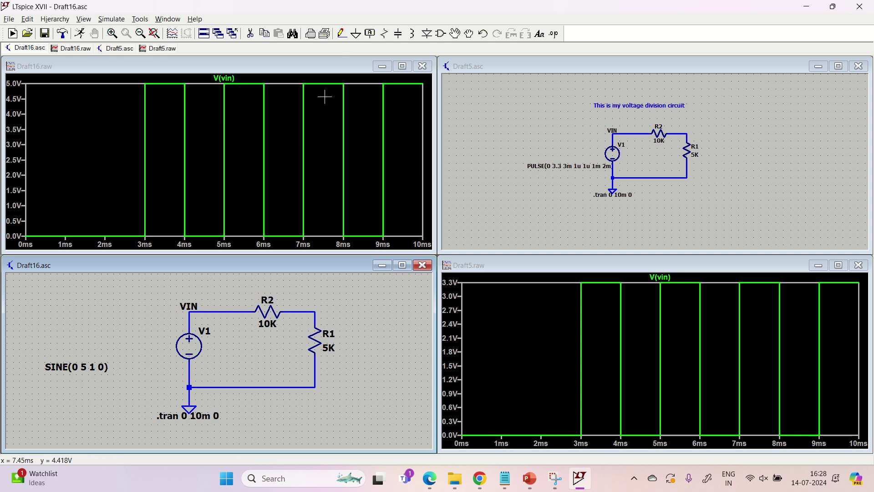
Move V1's SINE parameter text to just right of the source and rerun the simulation.
left_click(470, 35)
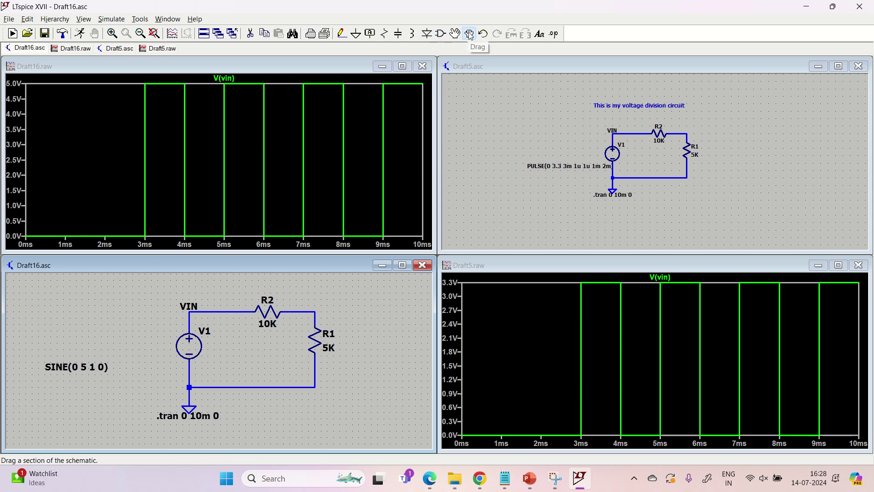
left_click_drag(57, 369, 235, 375)
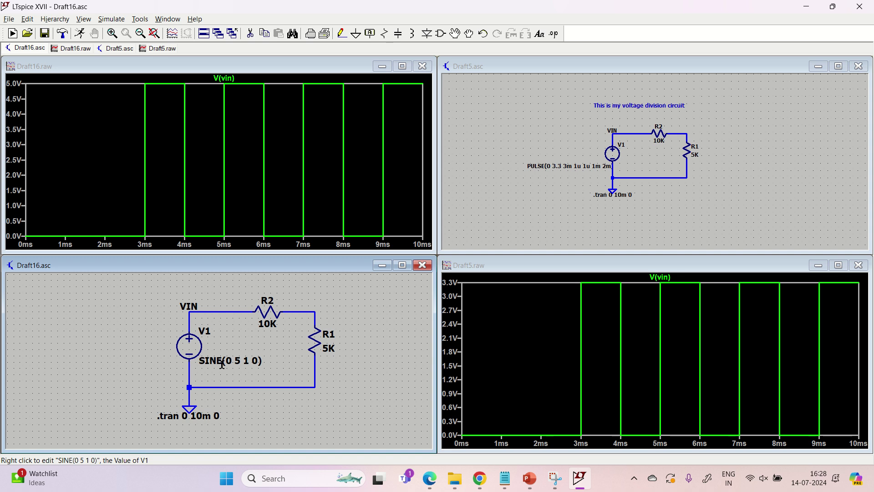
left_click(81, 34)
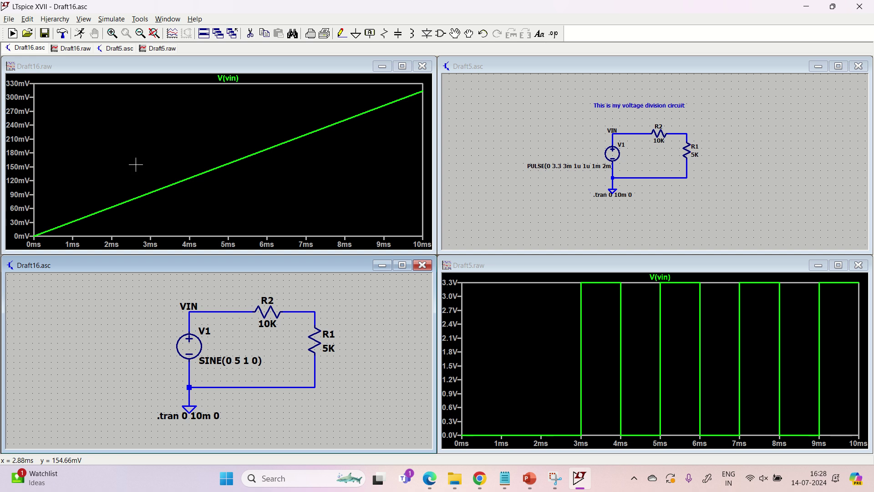
Set the transient analysis stop time to 5 for the sine circuit and rerun the simulation.
left_click(110, 19)
left_click(132, 113)
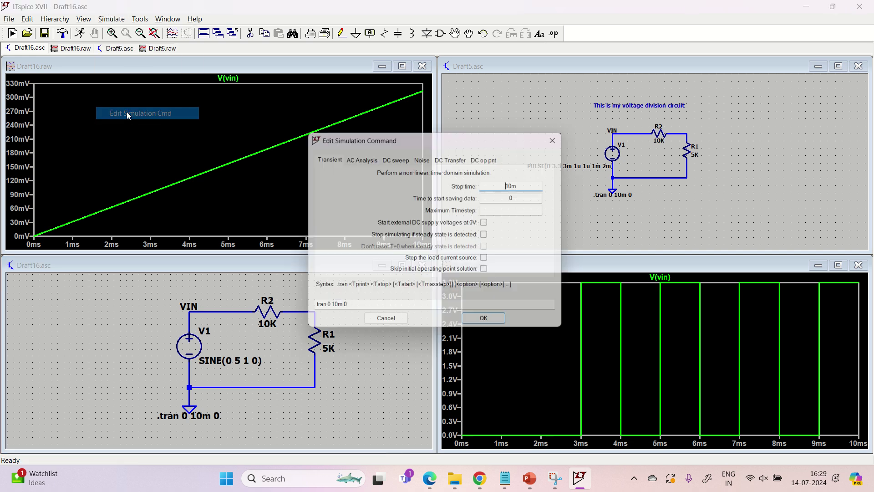
left_click_drag(530, 181, 492, 183)
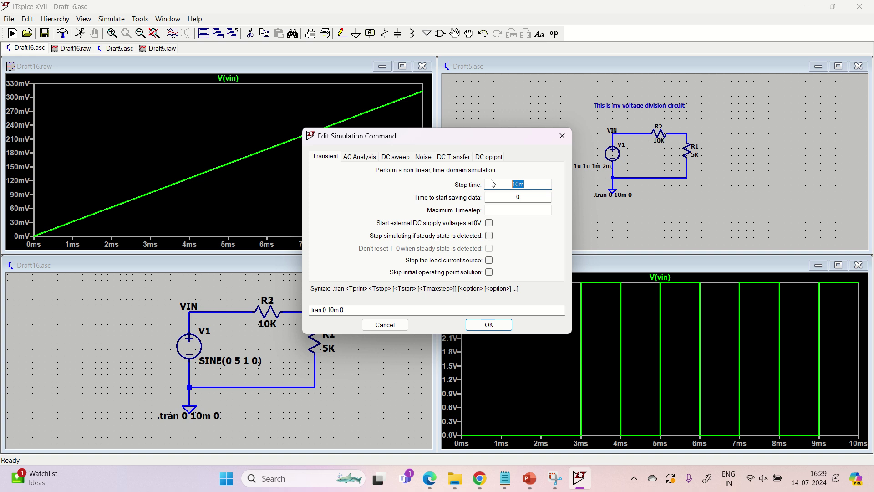
type("5")
left_click(489, 324)
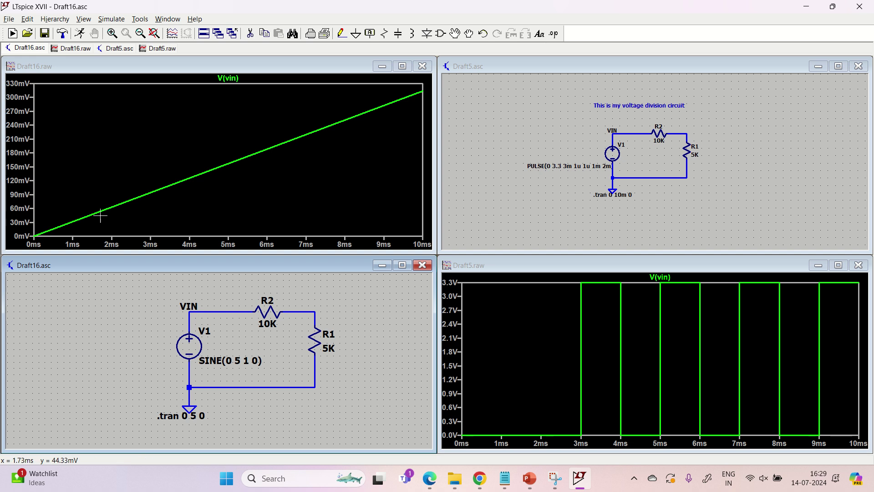
left_click(80, 34)
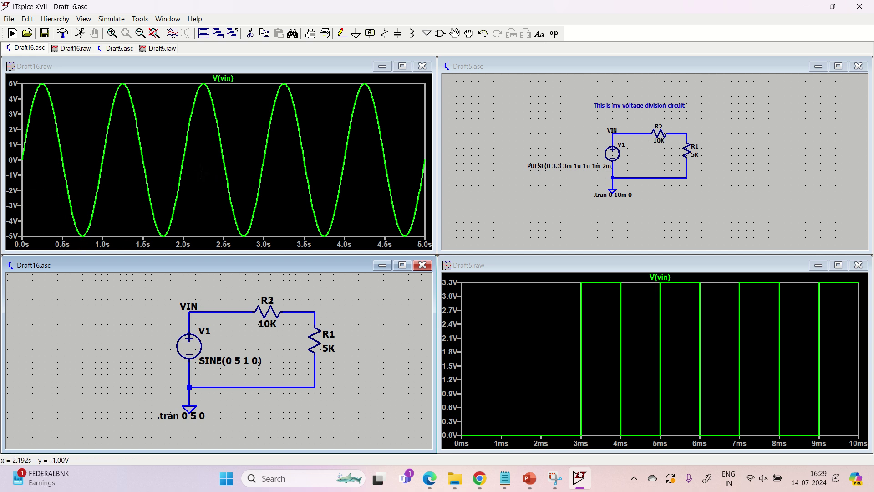
Plot the VIN net's voltage again in the sine circuit's waveform window.
left_click(189, 146)
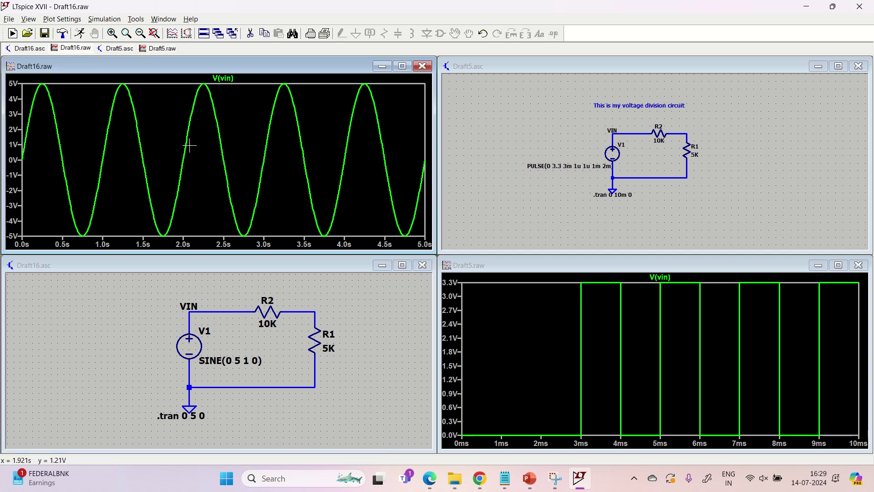
left_click(215, 311)
left_click(216, 311)
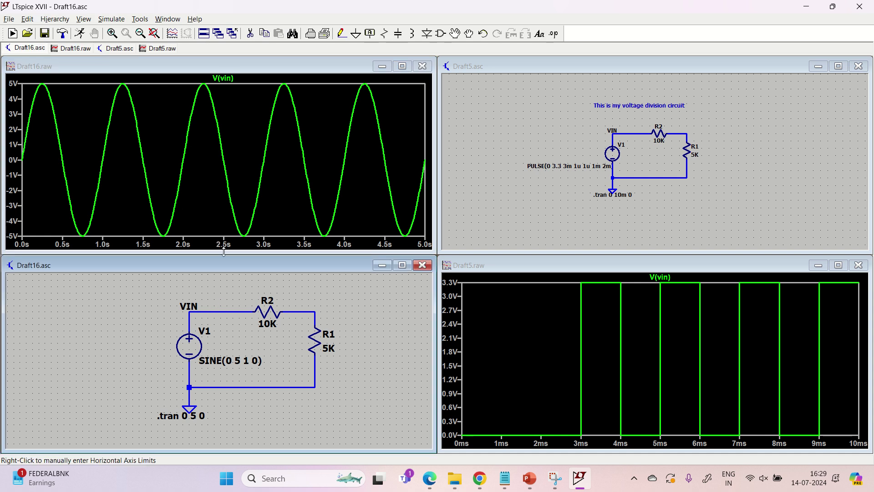
scroll(597, 167, "up", 3)
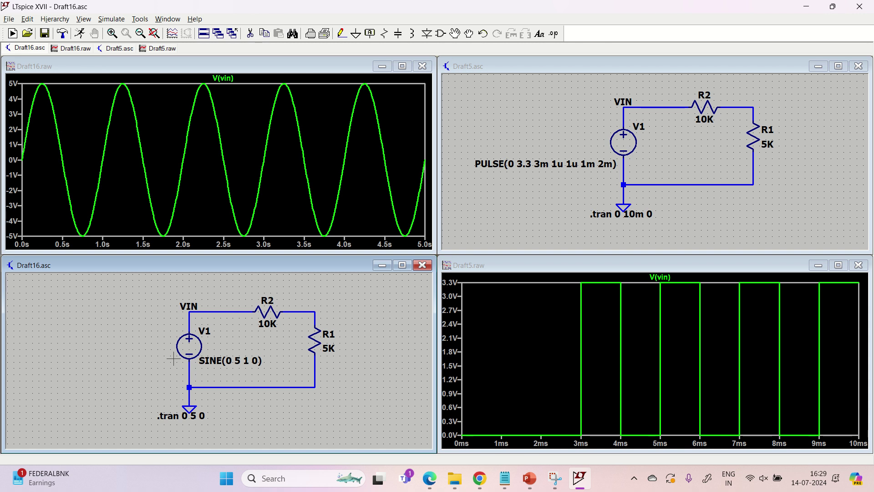
Set V1's sine frequency to 1k and rerun the simulation.
right_click(189, 348)
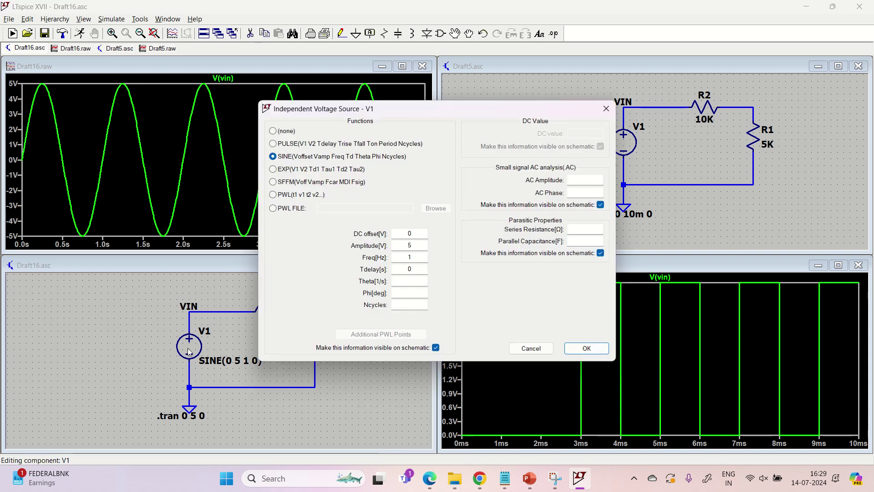
left_click(414, 258)
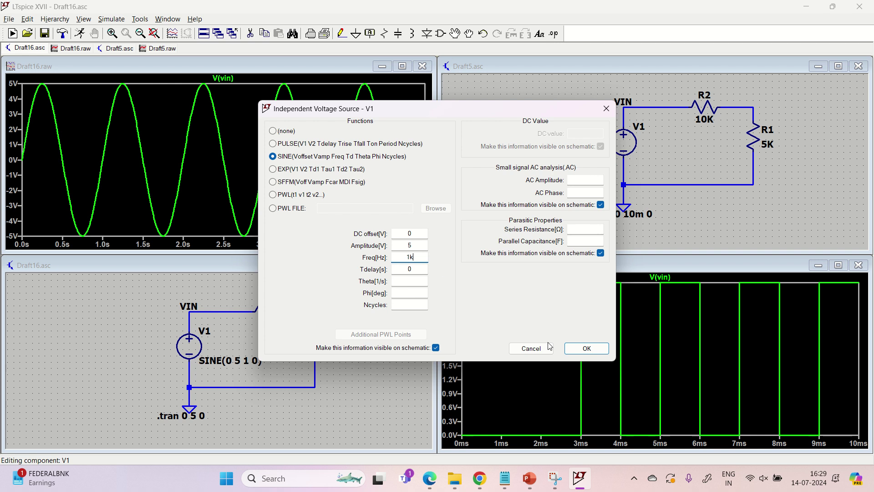
left_click(586, 348)
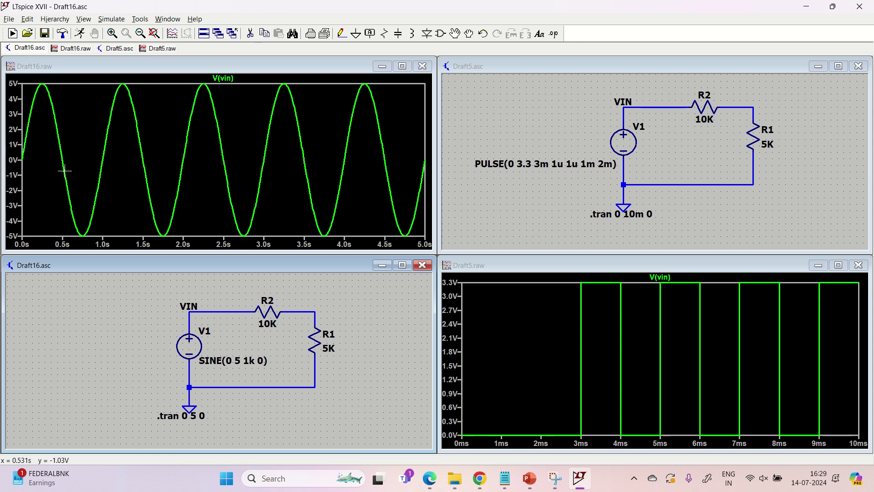
left_click(87, 36)
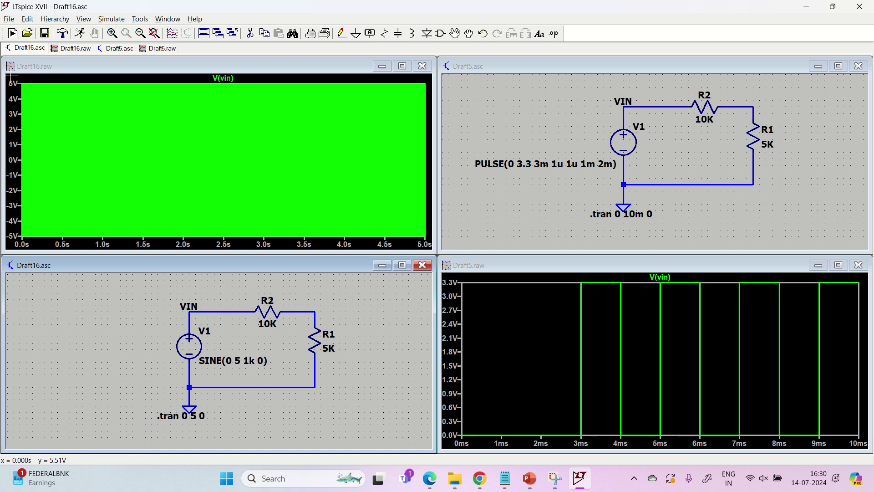
Zoom the sine waveform plot in on about the first 6.6 ms to examine individual cycles.
left_click_drag(8, 79, 50, 250)
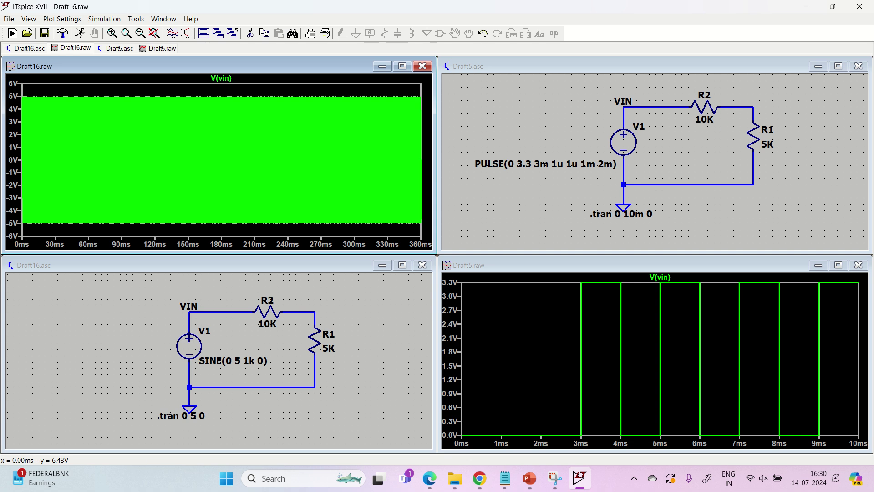
left_click_drag(9, 80, 65, 248)
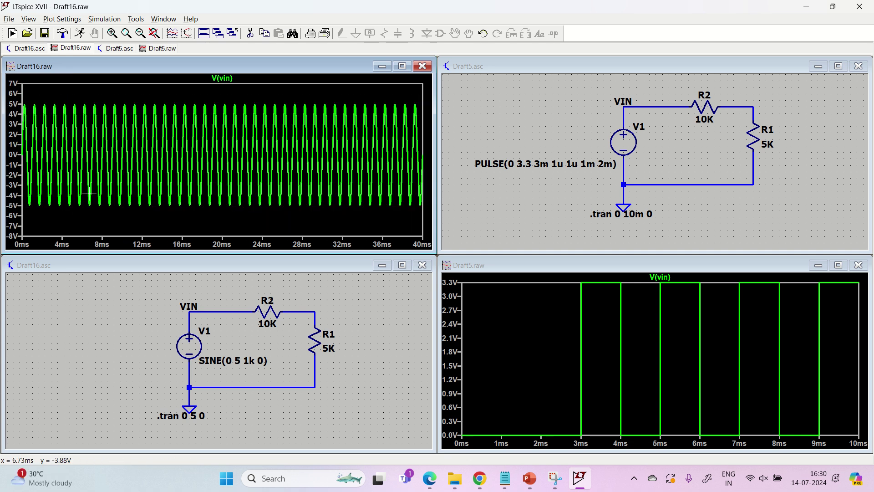
left_click_drag(8, 76, 86, 250)
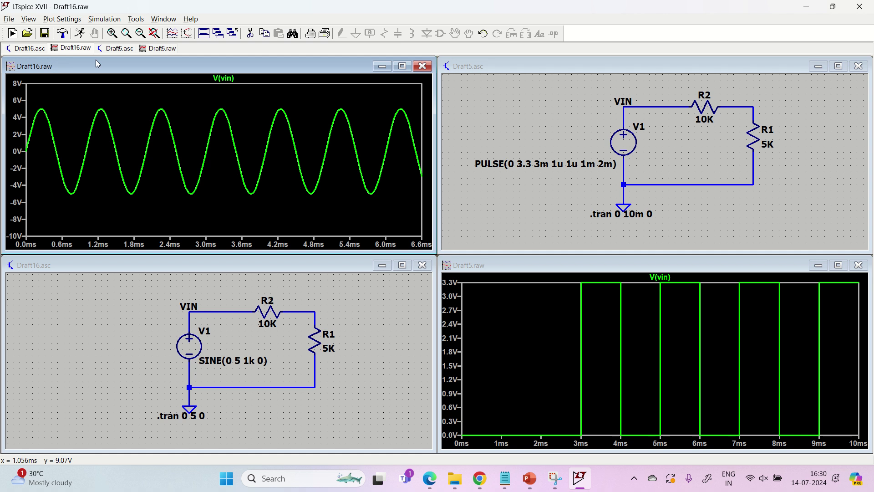
Set the transient analysis stop time to 5m for the sine circuit and rerun the simulation.
left_click(107, 20)
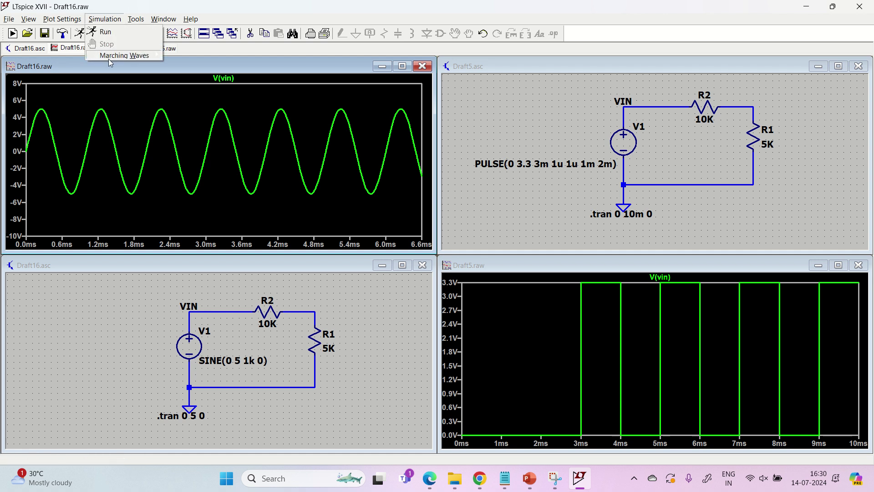
left_click(101, 20)
left_click(101, 20)
left_click(111, 377)
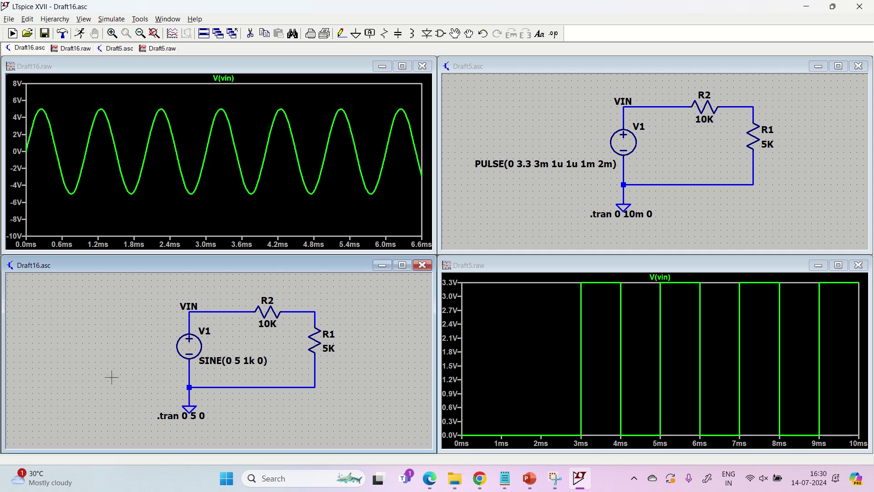
left_click(111, 19)
left_click(128, 111)
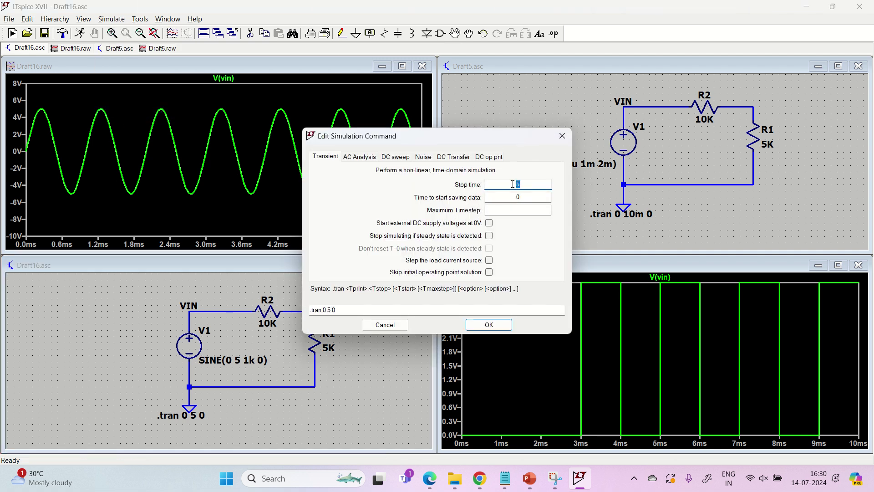
type("5m")
left_click(489, 325)
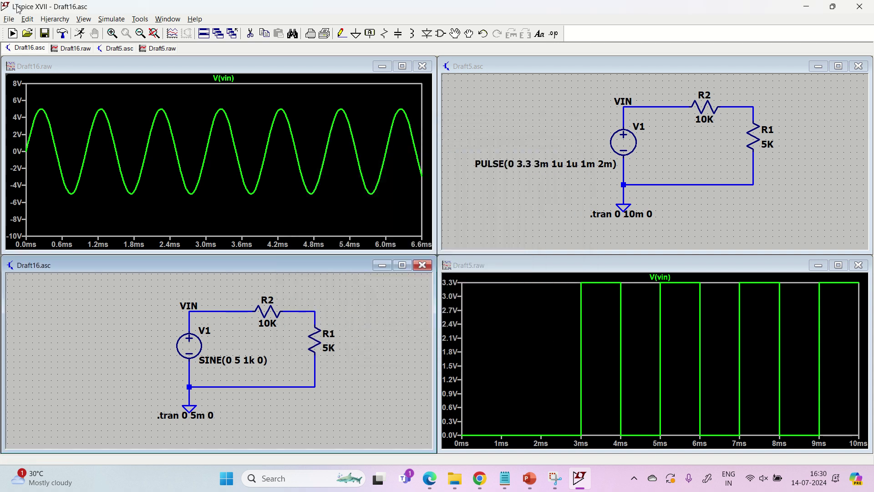
left_click(82, 34)
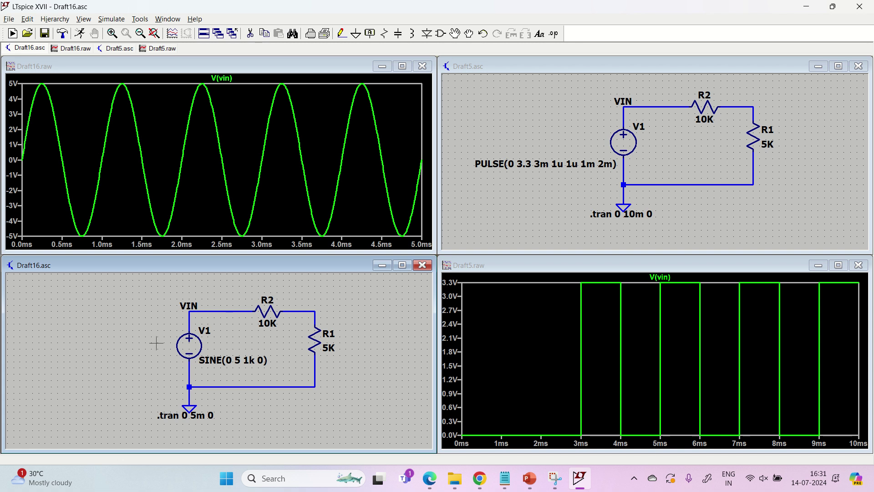
Plot the current through V1 on its own in the sine circuit's waveform window.
left_click(191, 344)
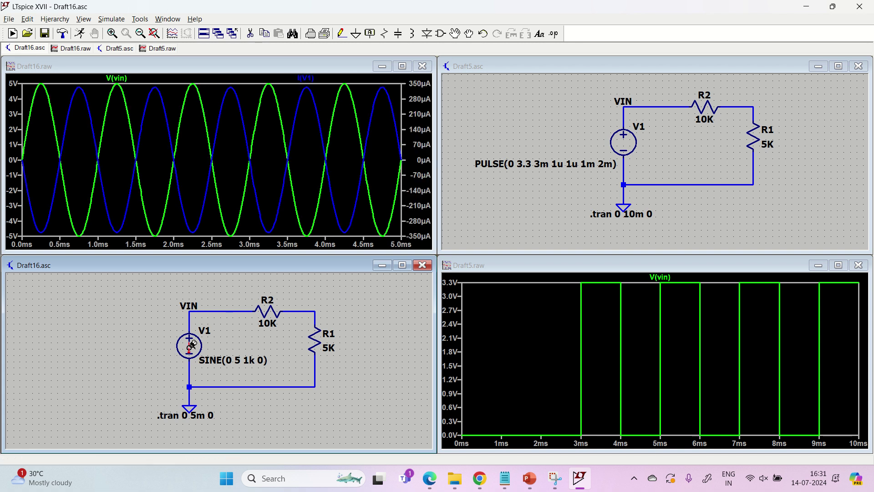
left_click(192, 345)
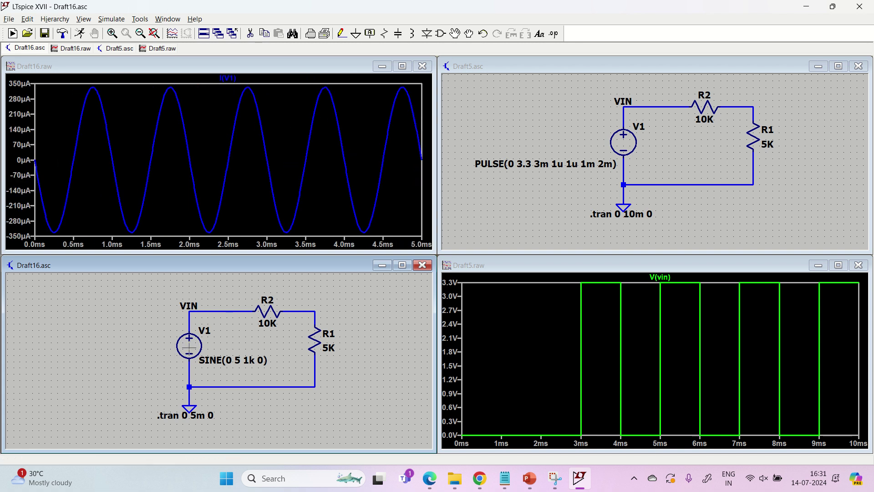
Delete V1 from the sine circuit and place a current source in its gap, rotated 180° so its arrow points up.
left_click(190, 347)
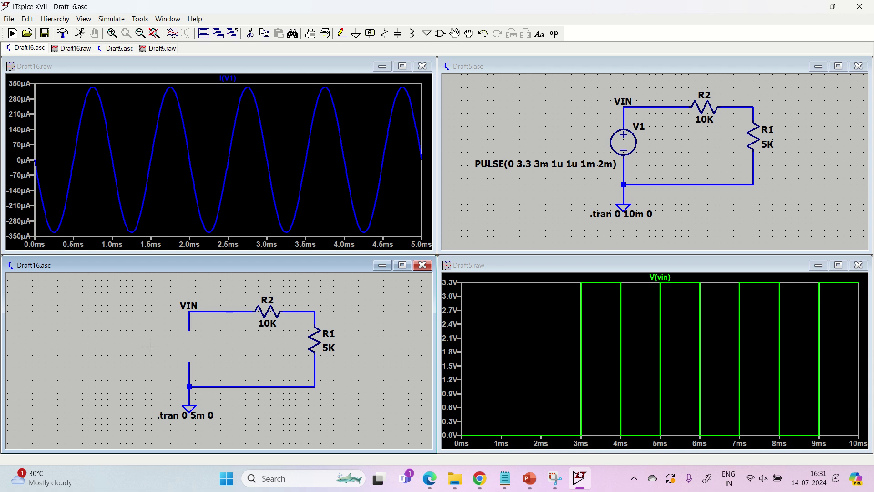
left_click(440, 34)
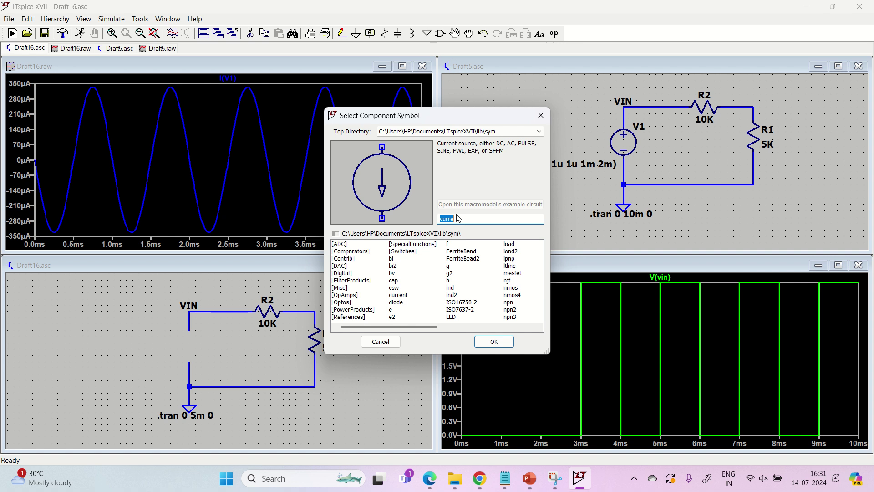
type("cu")
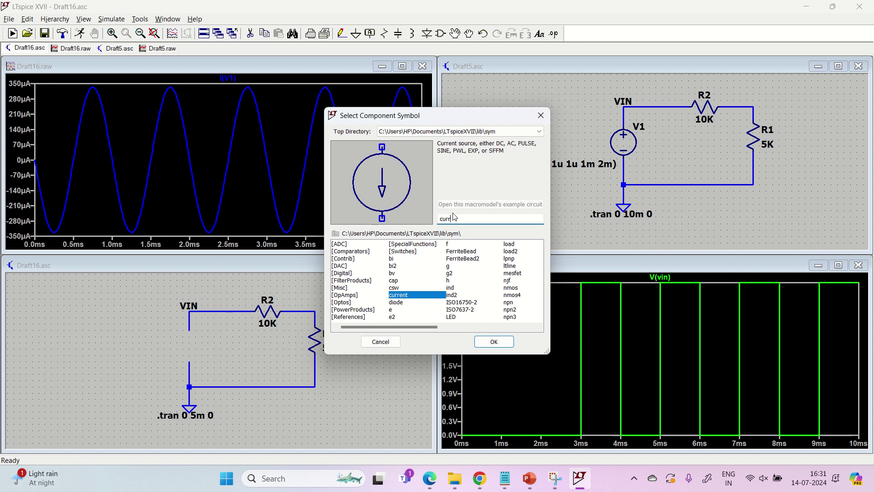
left_click(494, 341)
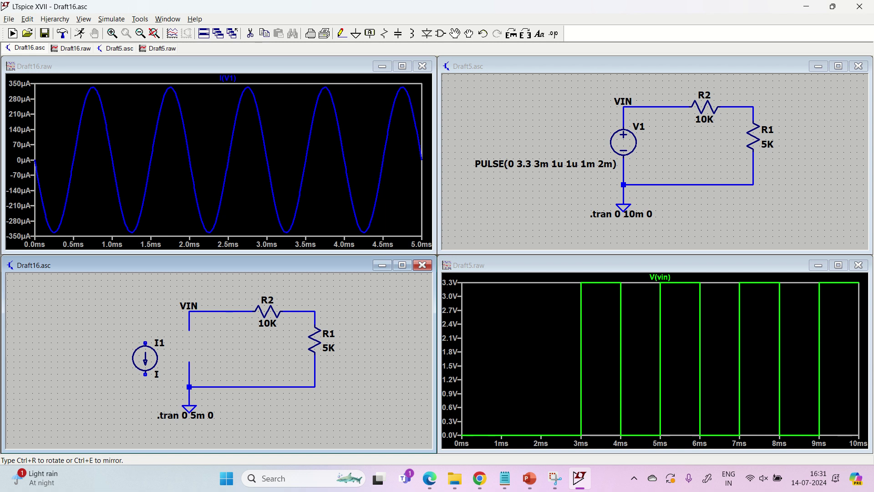
key("ctrl+r")
key("ctrl+r")
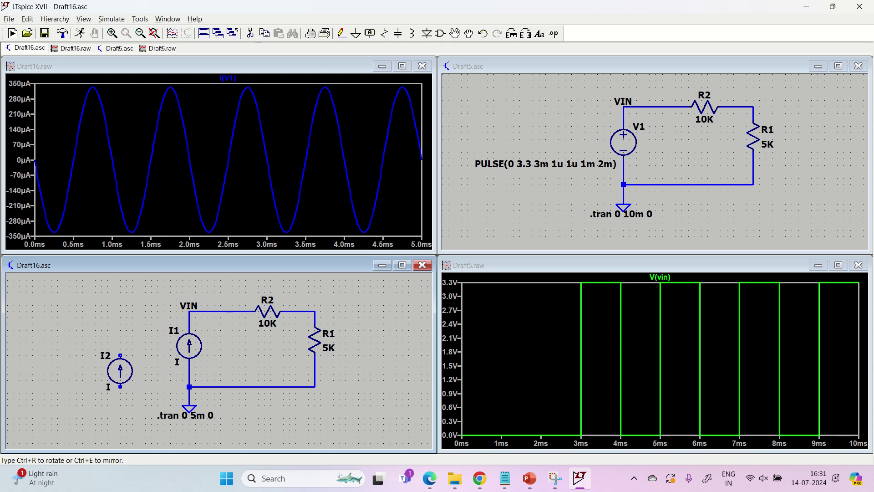
key("Escape")
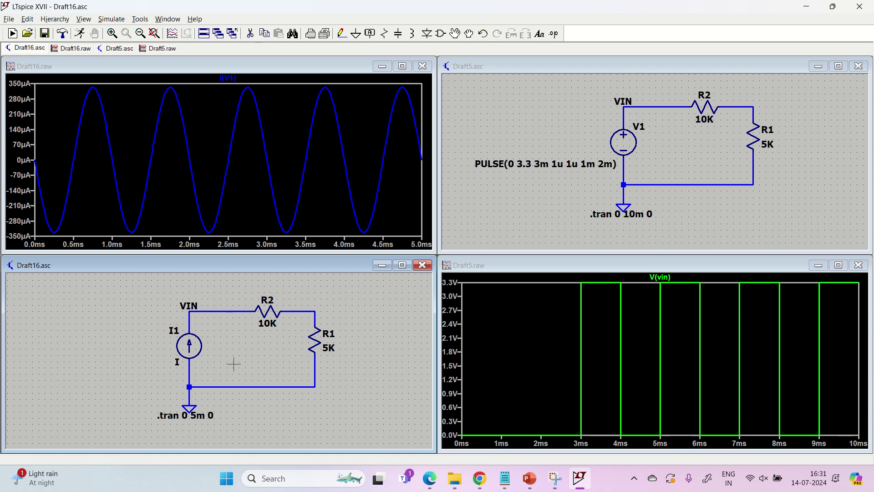
Set current source I1's DC value to 1A and run the simulation.
right_click(191, 343)
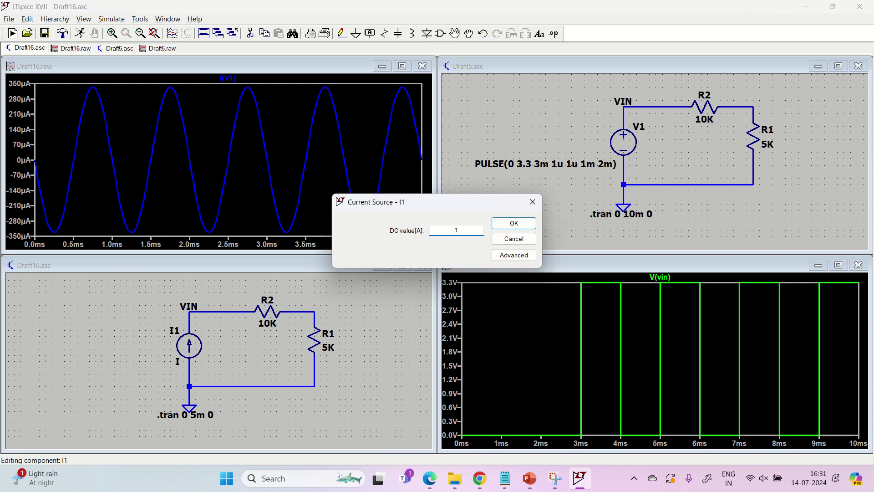
left_click(512, 222)
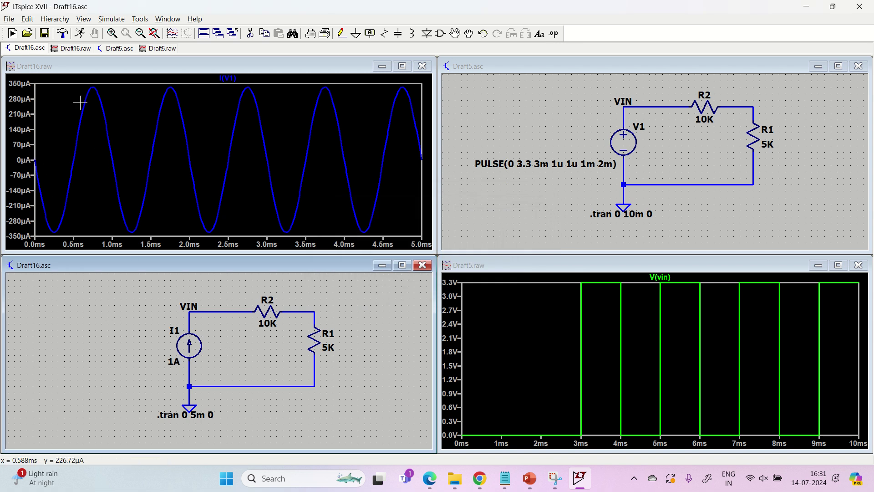
left_click(80, 33)
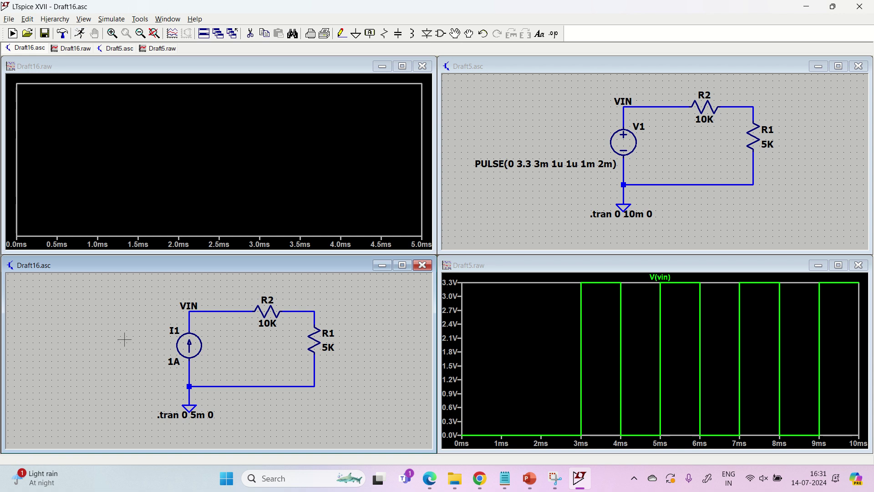
left_click(80, 33)
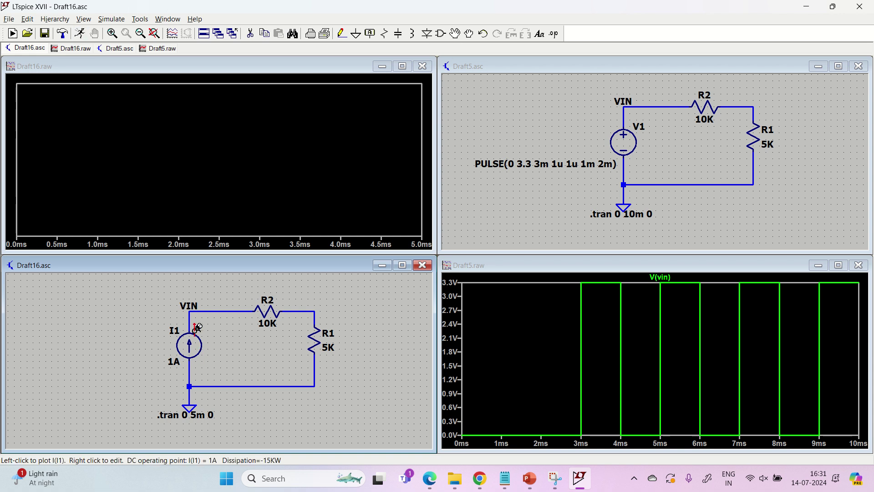
Plot the VIN net's voltage together with the currents through I1, R2 and R1.
left_click(212, 311)
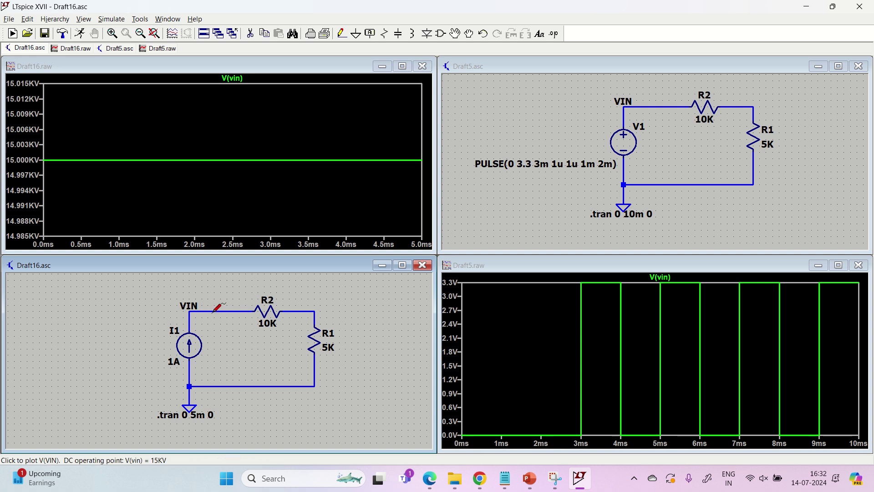
left_click(195, 344)
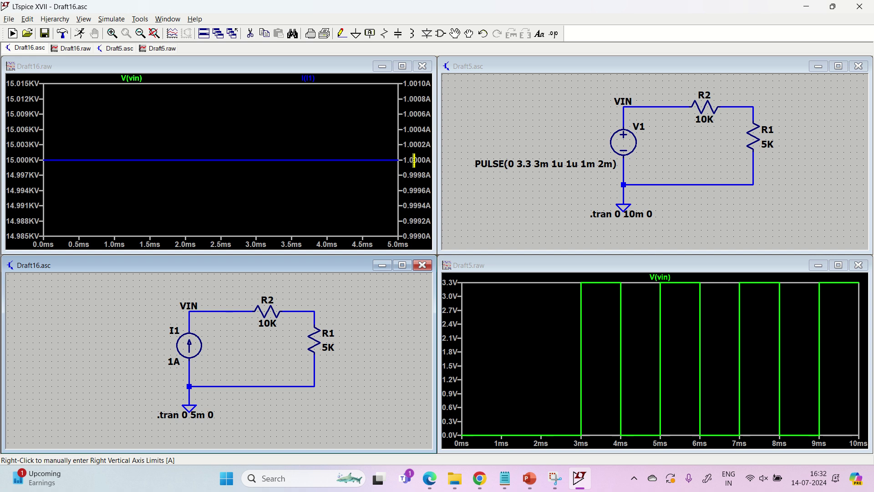
left_click(272, 309)
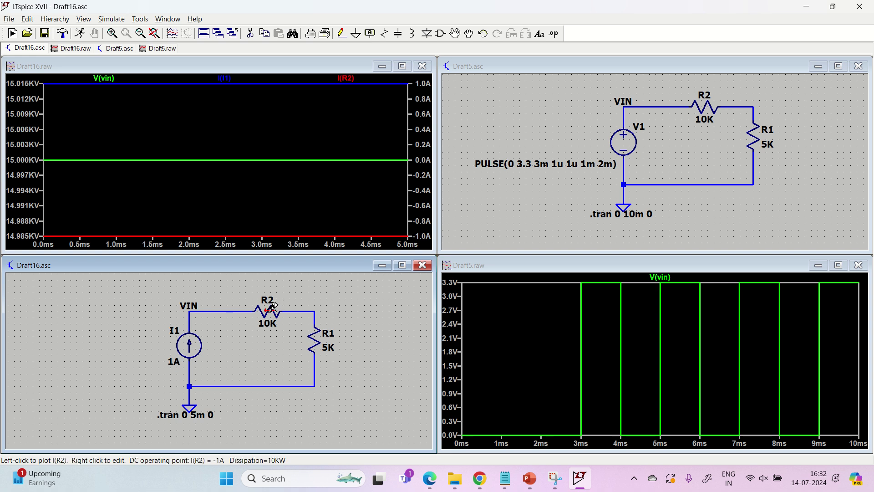
left_click(318, 334)
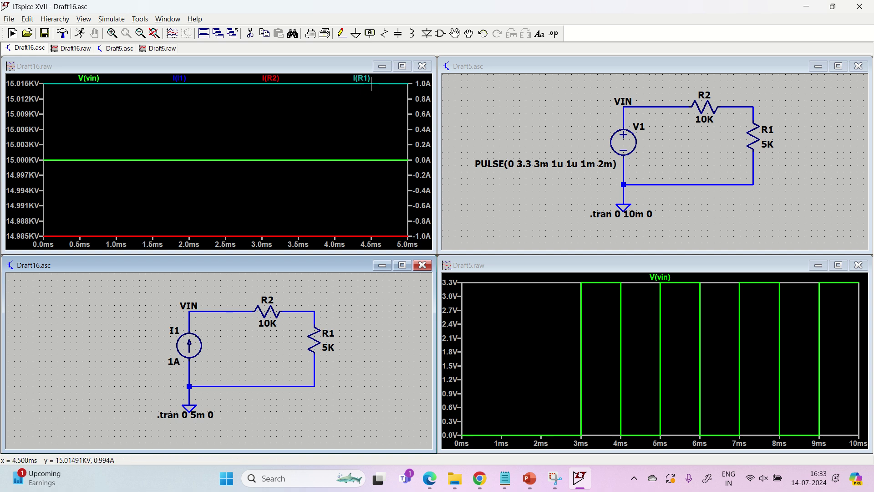
Show only R1's current in the waveform window, and replace it with the current through I1.
left_click(316, 338)
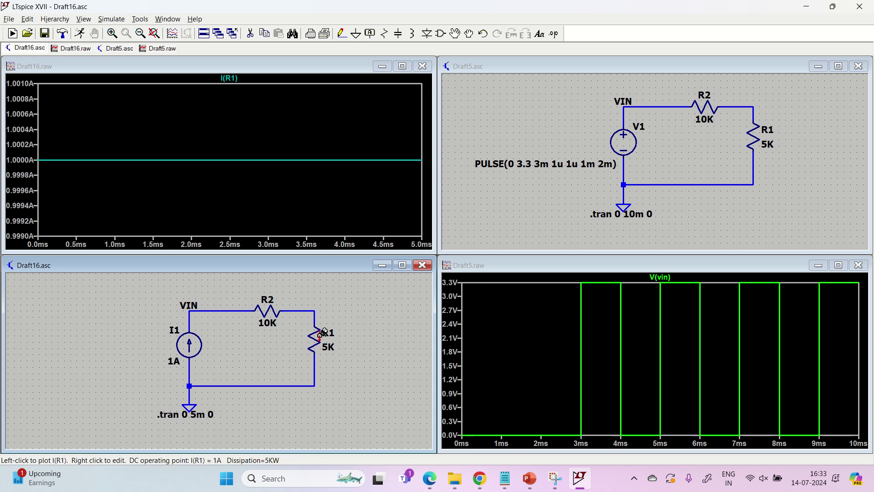
left_click(188, 345)
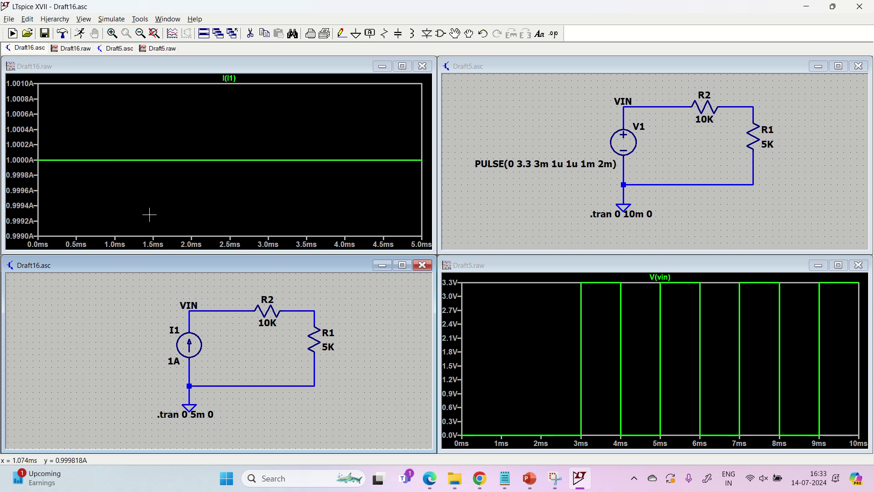
Change I1 to a SINE source with DC offset 0, amplitude 1 and frequency 1k, and rerun the simulation.
right_click(193, 343)
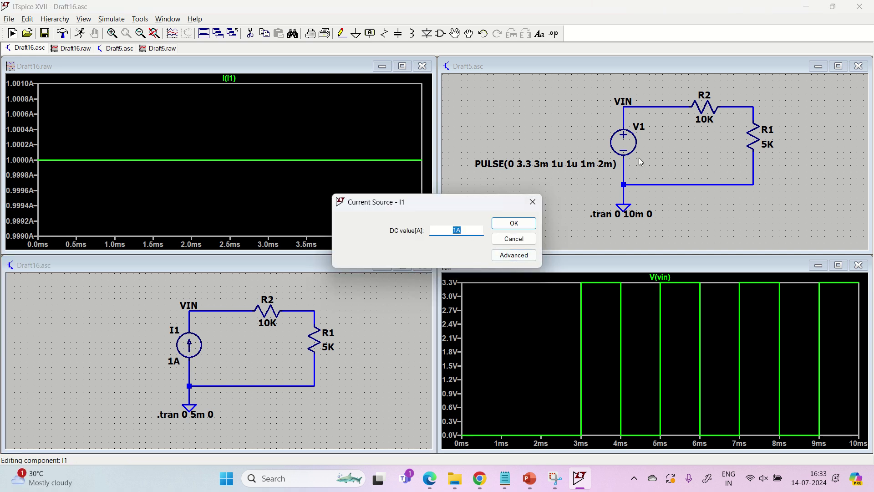
left_click(512, 255)
left_click(290, 146)
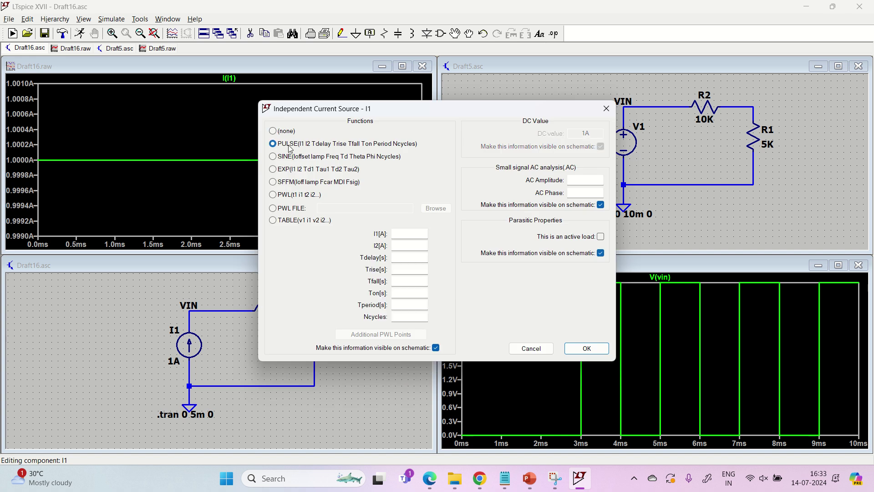
left_click(294, 157)
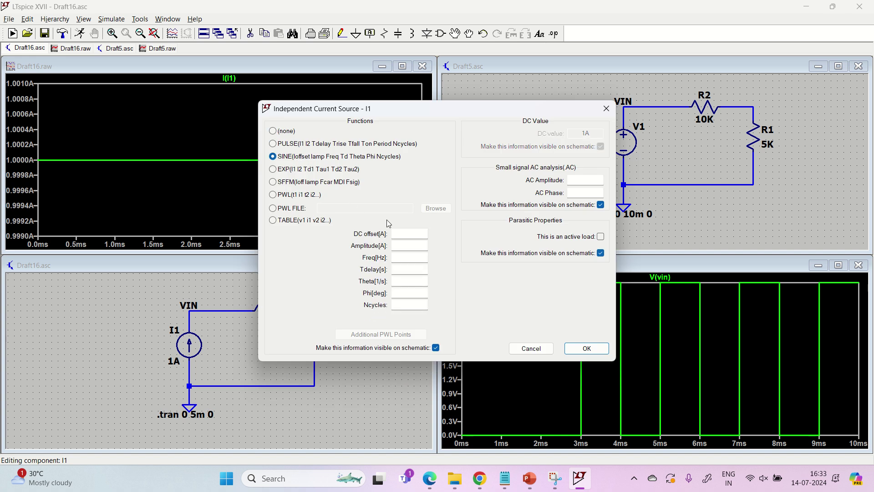
left_click(417, 247)
left_click(417, 258)
left_click(585, 349)
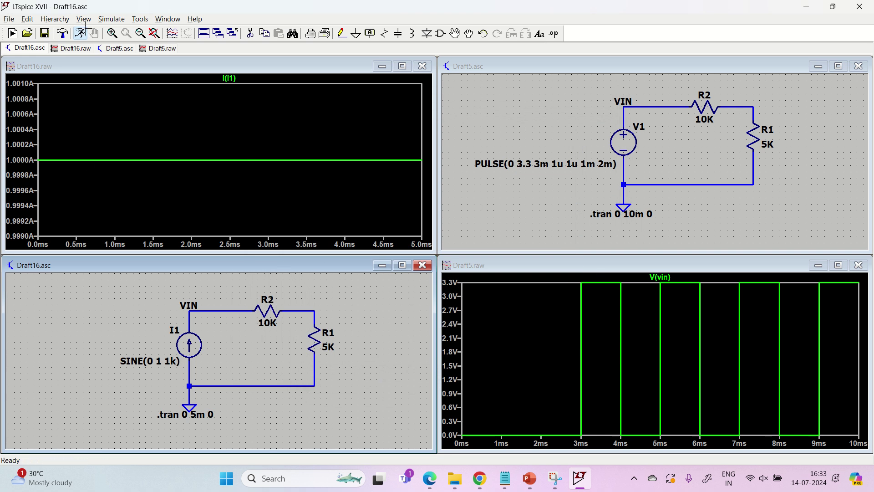
left_click(80, 33)
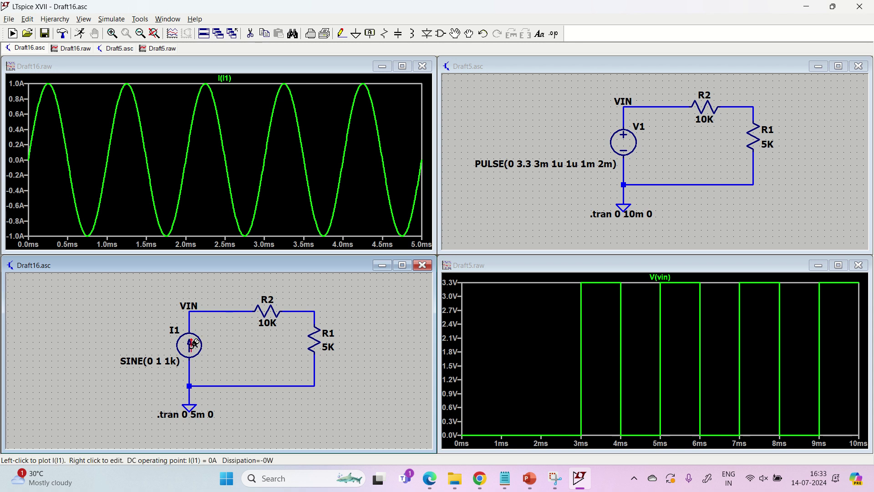
Check V1's pulse settings in the pulse circuit and plot only V1's current in that circuit's waveform window.
right_click(621, 143)
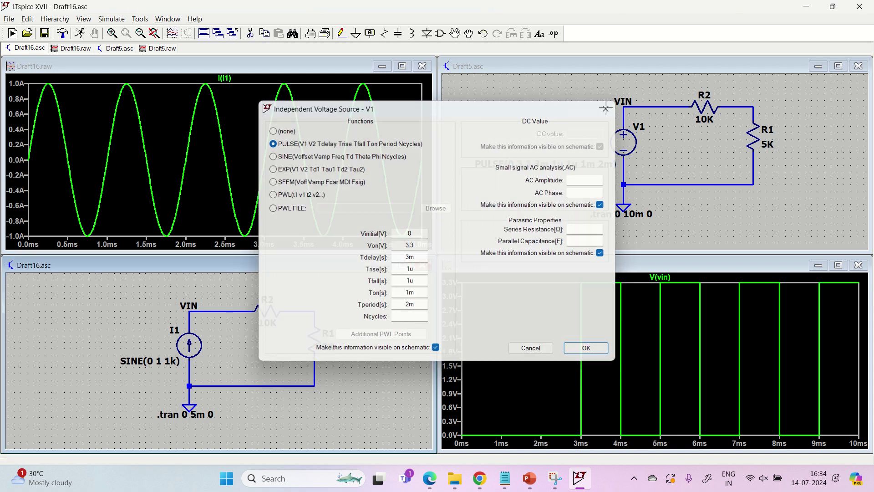
left_click(606, 108)
left_click(631, 139)
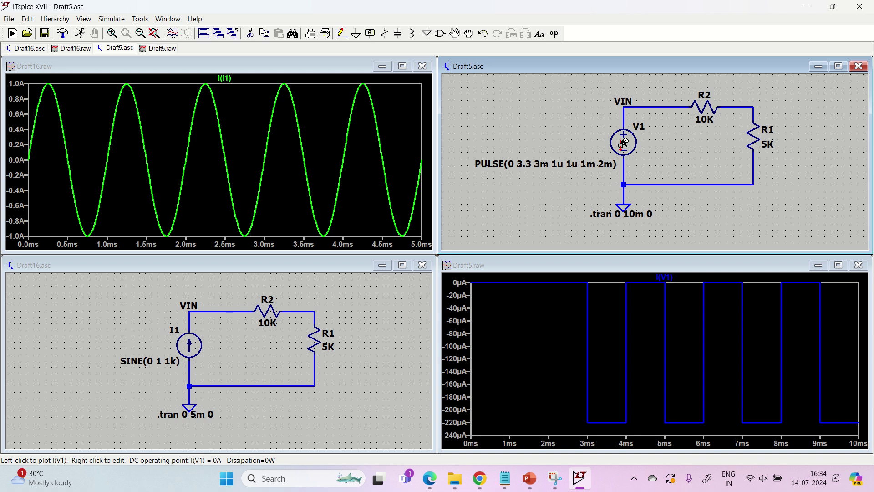
Review the parameters of V1's (none), PULSE, SINE and PWL functions in the pulse circuit, and cancel the dialog.
right_click(626, 145)
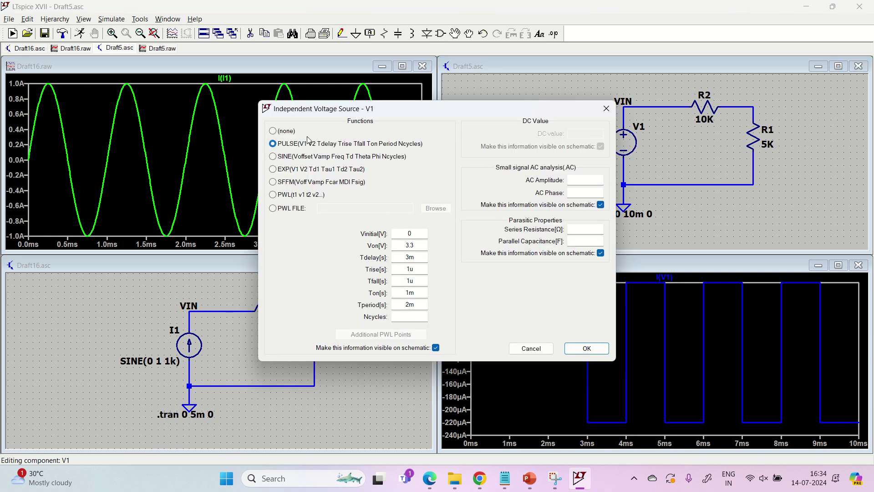
left_click(282, 131)
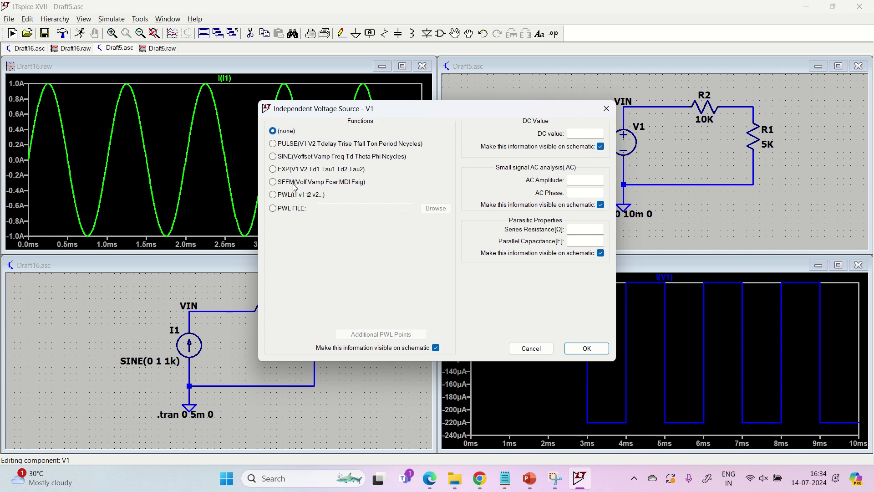
left_click(283, 146)
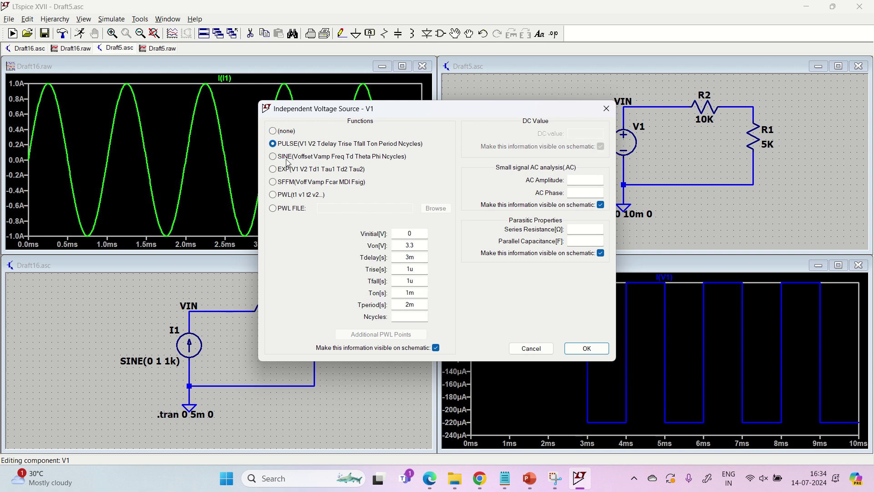
left_click(287, 158)
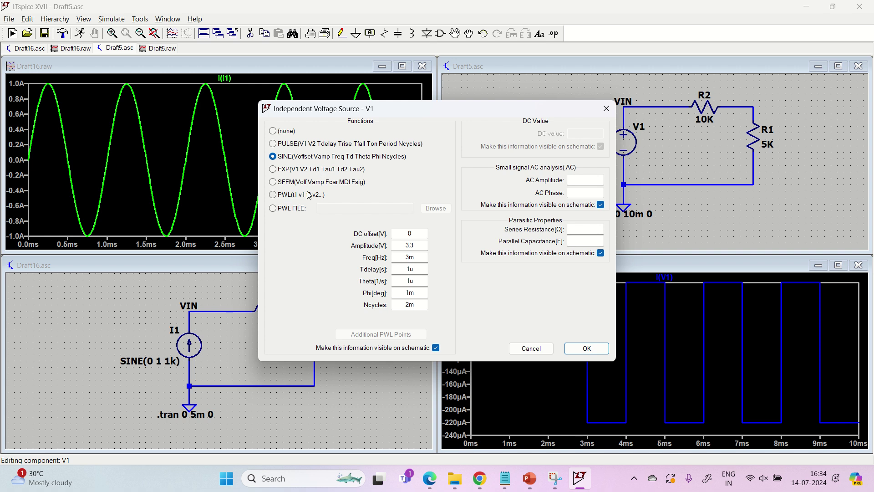
left_click(282, 195)
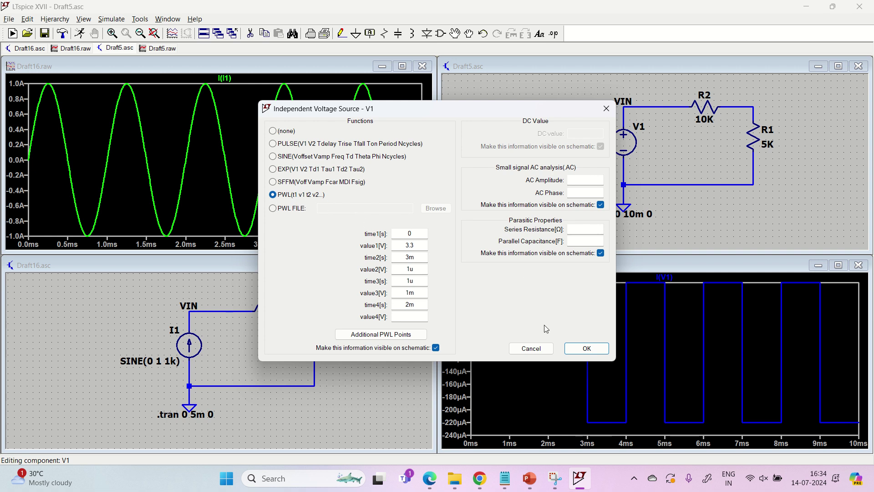
left_click(529, 349)
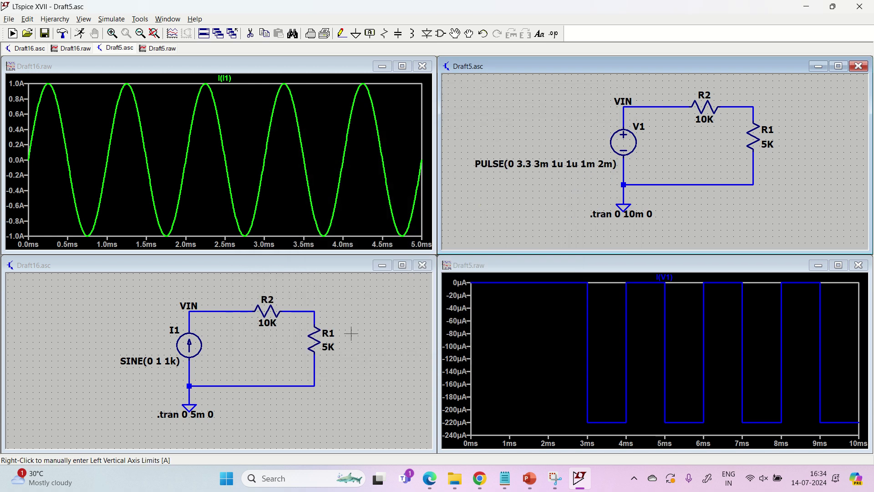